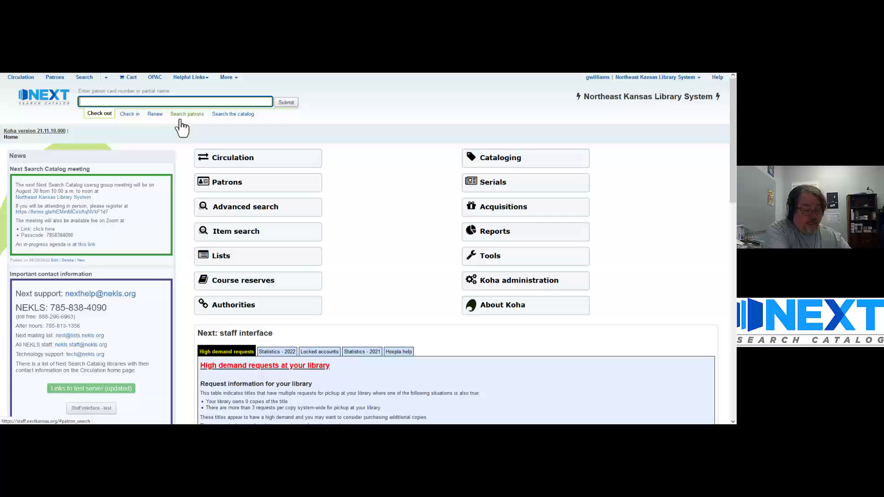
# - Look up the patron by card number and open their checkout page
pyautogui.write('1003002000899')
pyautogui.press('Return')
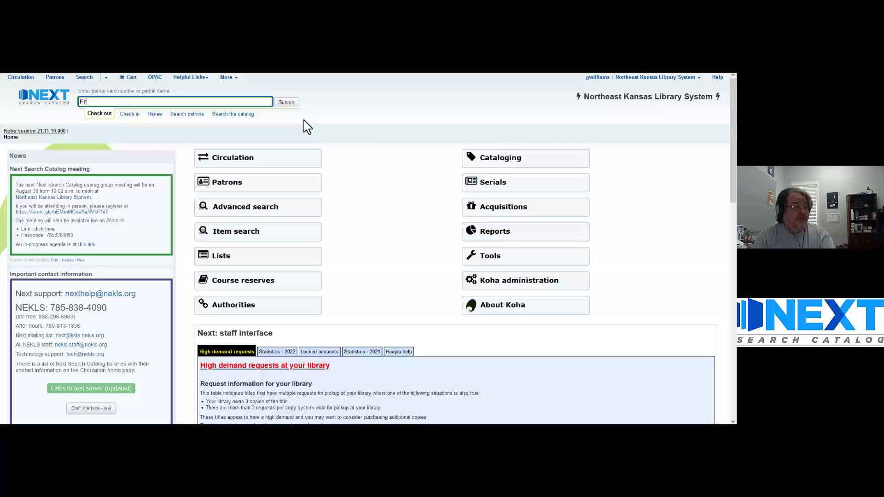
pyautogui.press('Return')
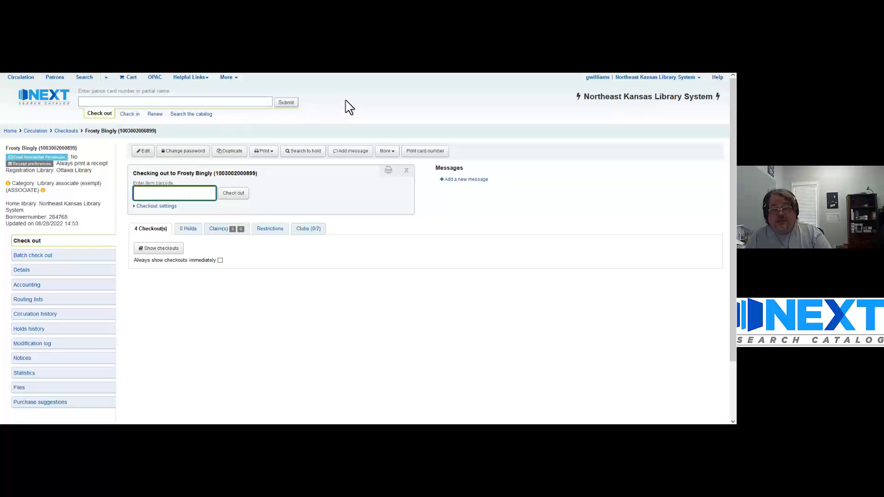
# - Search for the patron by partial name and open the checkout page of the library associate in the results
pyautogui.click(140, 102)
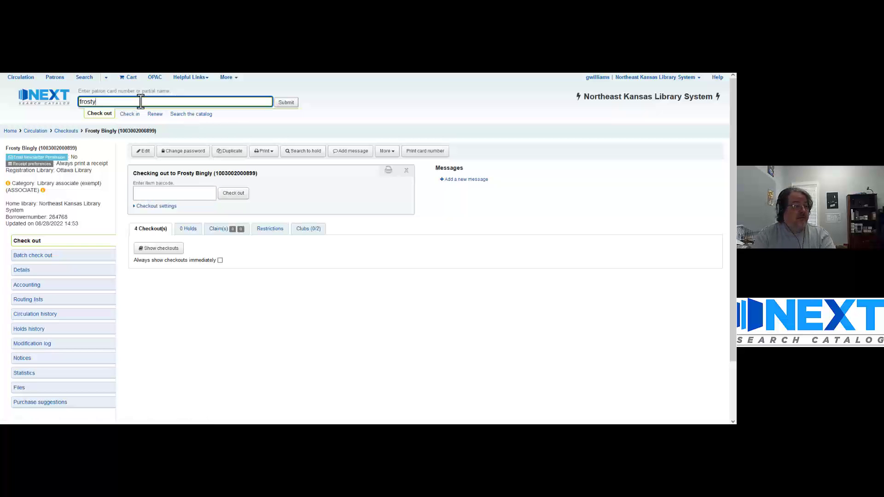
pyautogui.write('frosty')
pyautogui.press('Return')
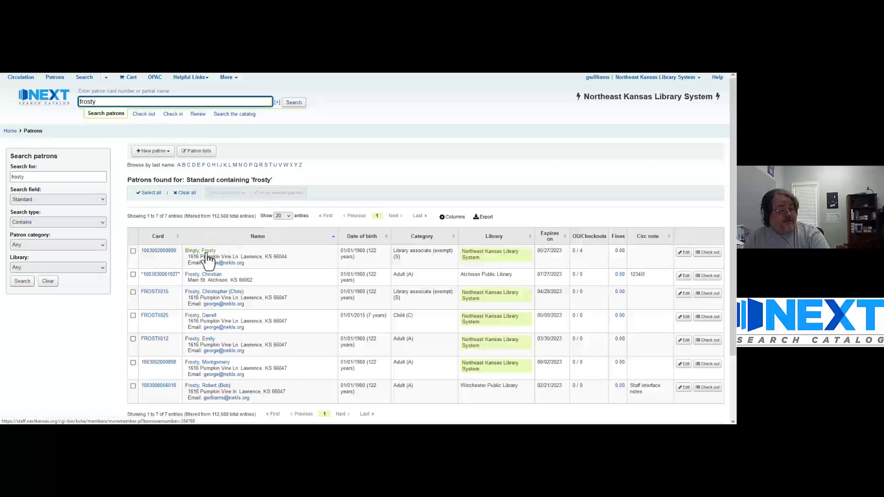
pyautogui.click(153, 255)
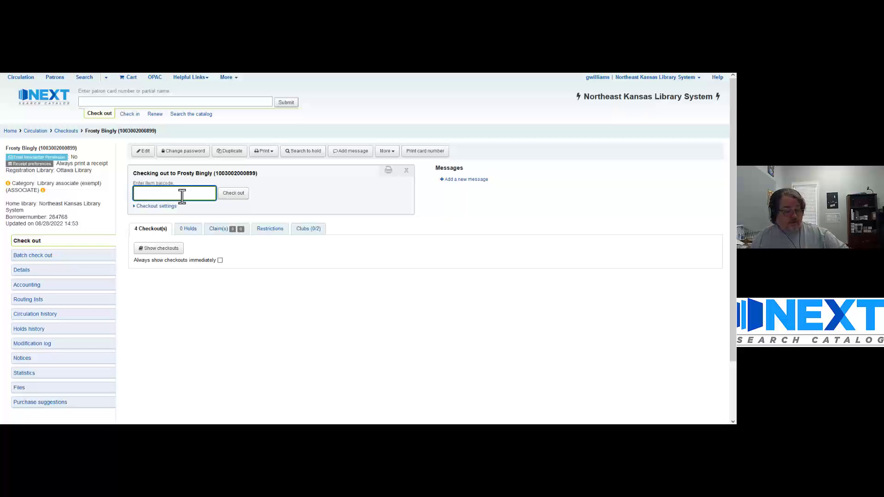
pyautogui.write('0003008271303')
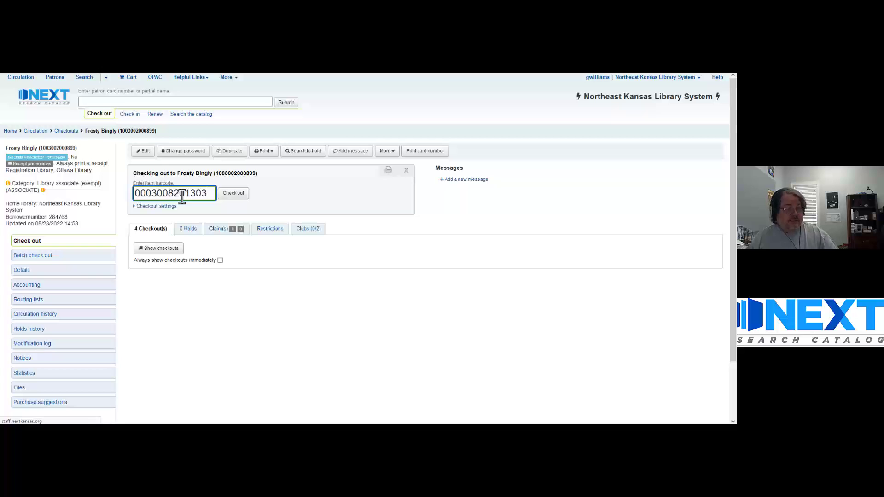
pyautogui.press('Return')
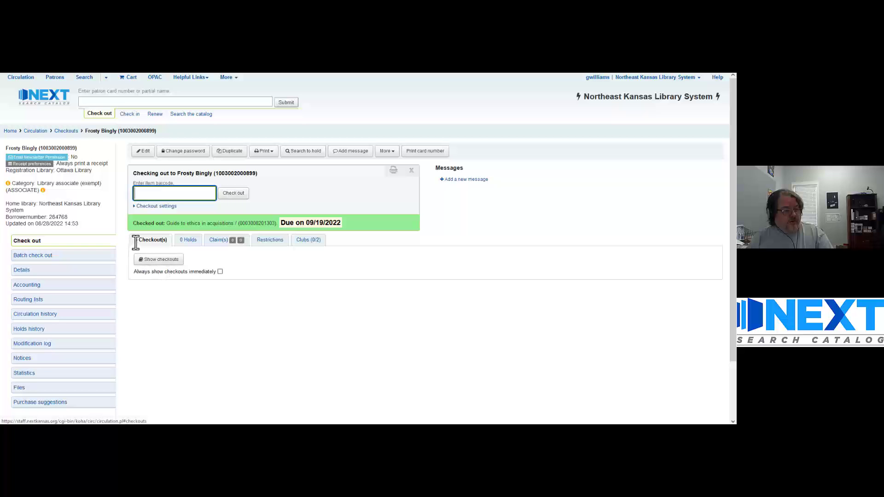
pyautogui.click(152, 260)
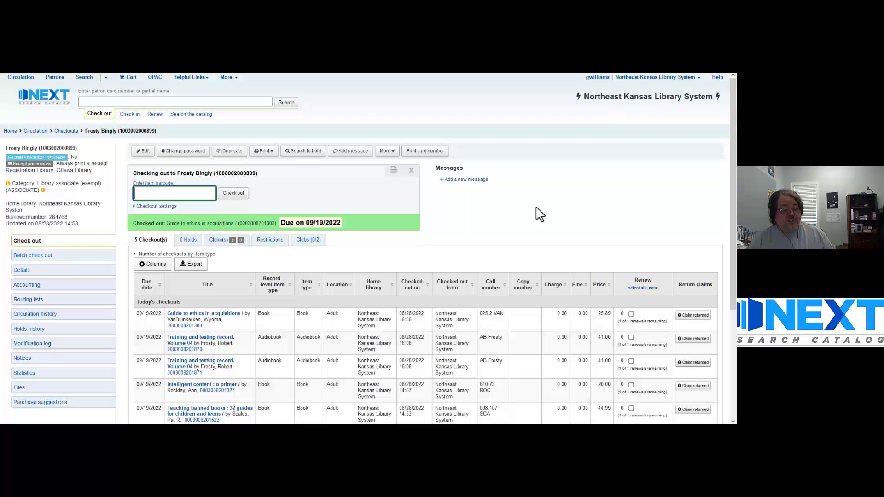
pyautogui.scroll(-3, 555, 212)
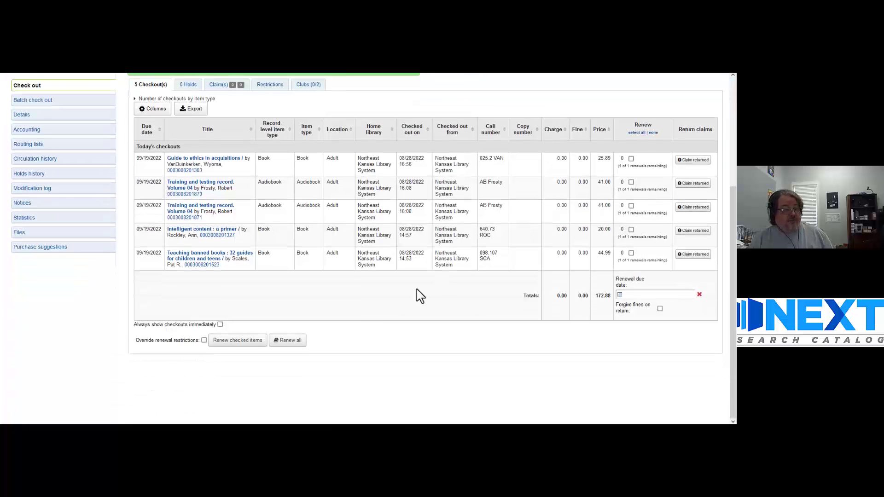
pyautogui.scroll(3, 555, 295)
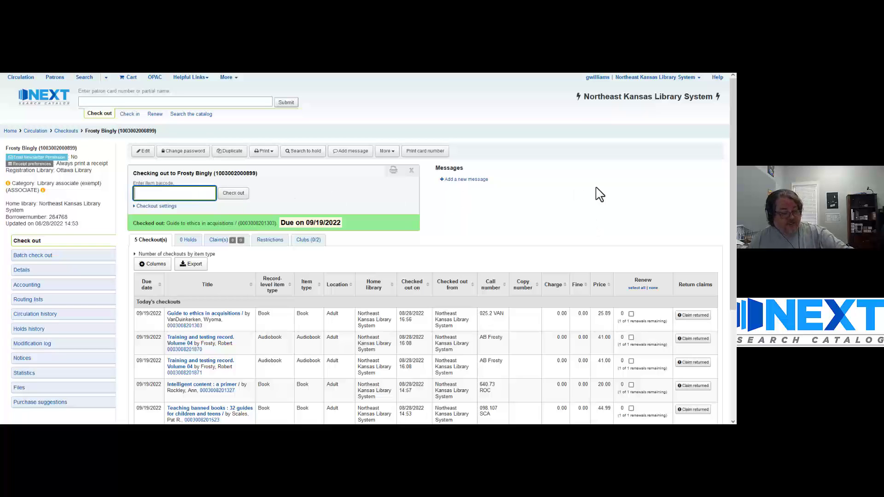
pyautogui.write('0003008202033')
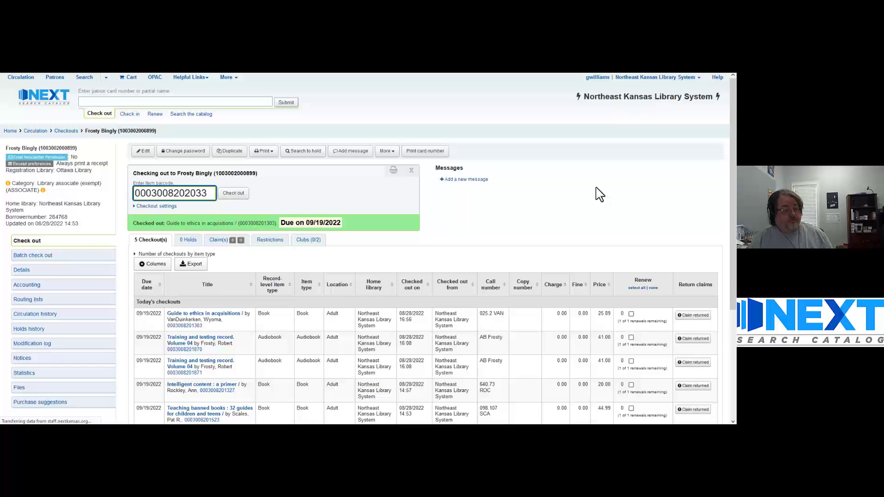
pyautogui.press('Return')
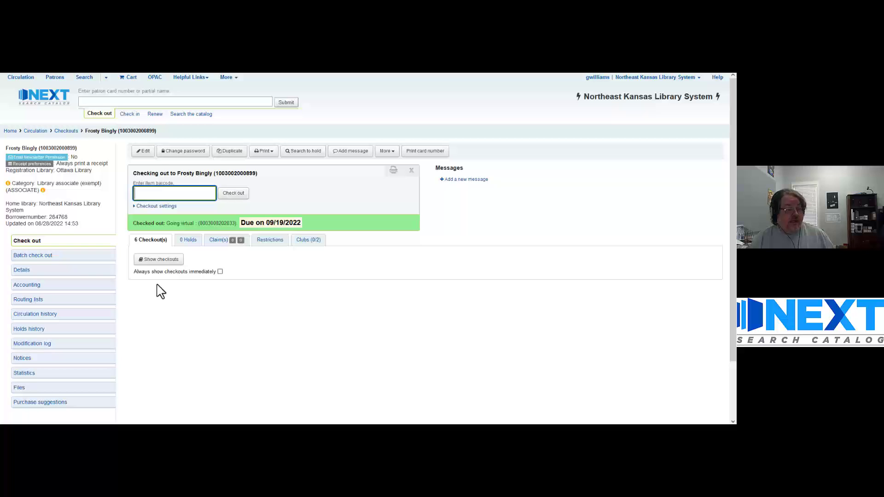
pyautogui.click(220, 272)
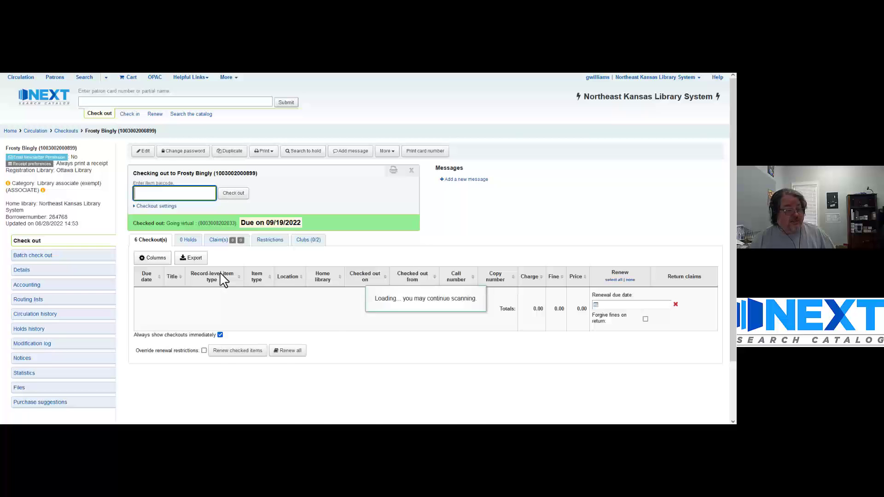
# - Review the patron's checkouts table, the display option beneath it, and the library name in the page header
pyautogui.scroll(-3, 208, 341)
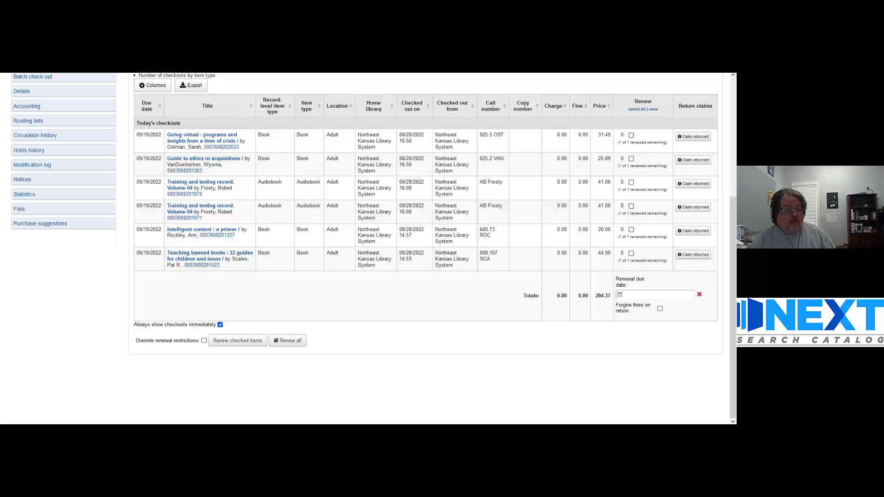
pyautogui.scroll(4, 357, 231)
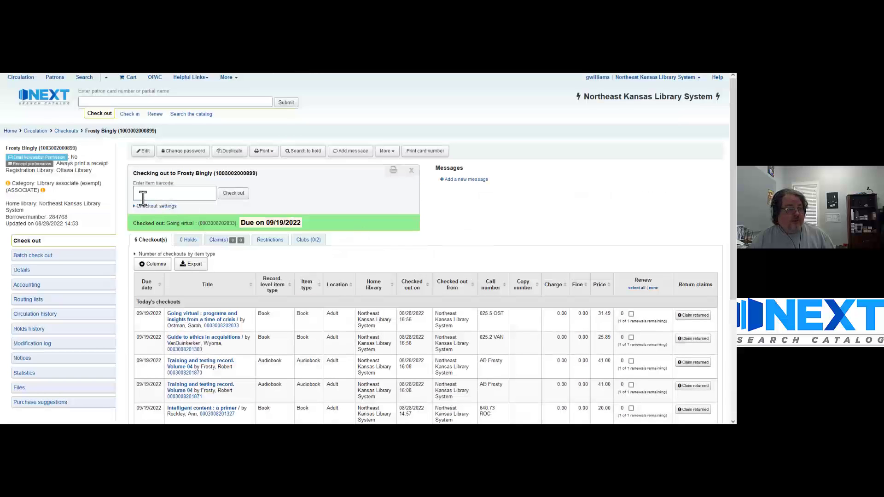
pyautogui.scroll(-3, 249, 292)
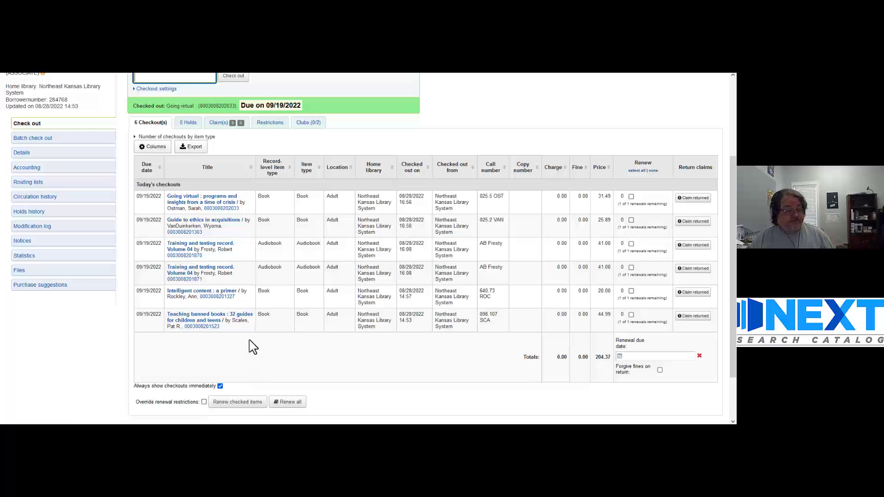
pyautogui.scroll(3, 258, 341)
pyautogui.scroll(-3, 258, 341)
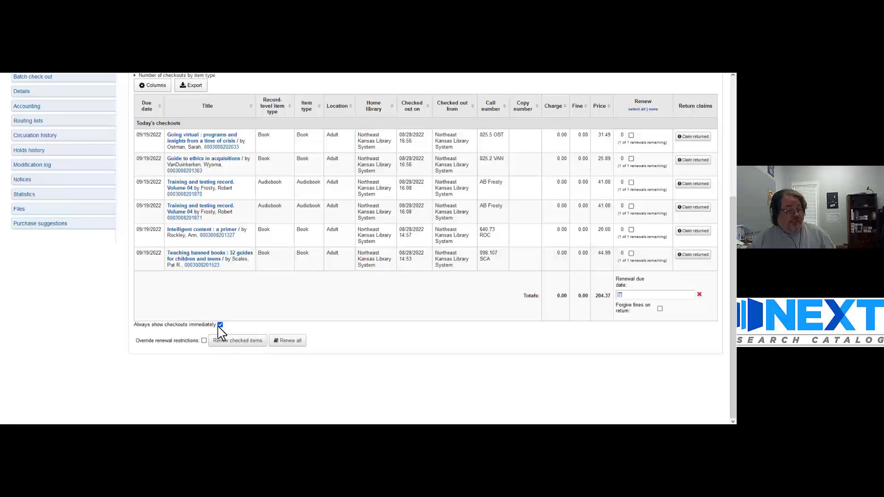
pyautogui.scroll(4, 274, 328)
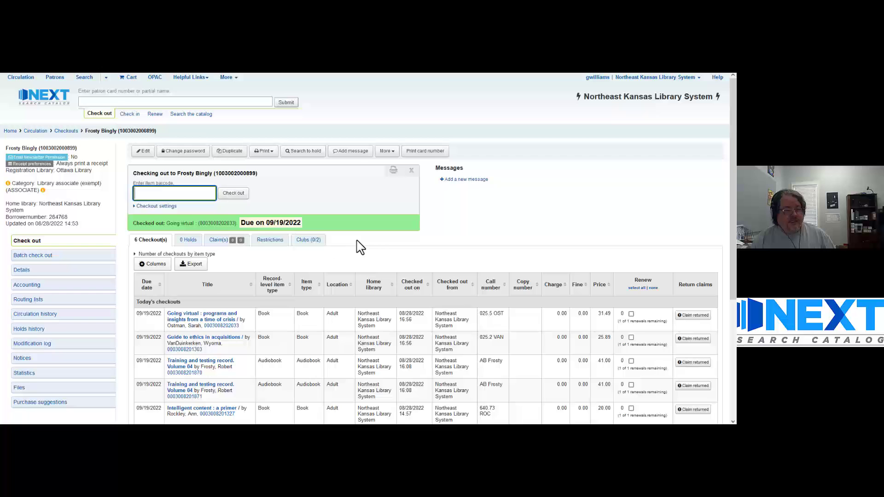
pyautogui.scroll(-1, 358, 247)
pyautogui.scroll(1, 358, 247)
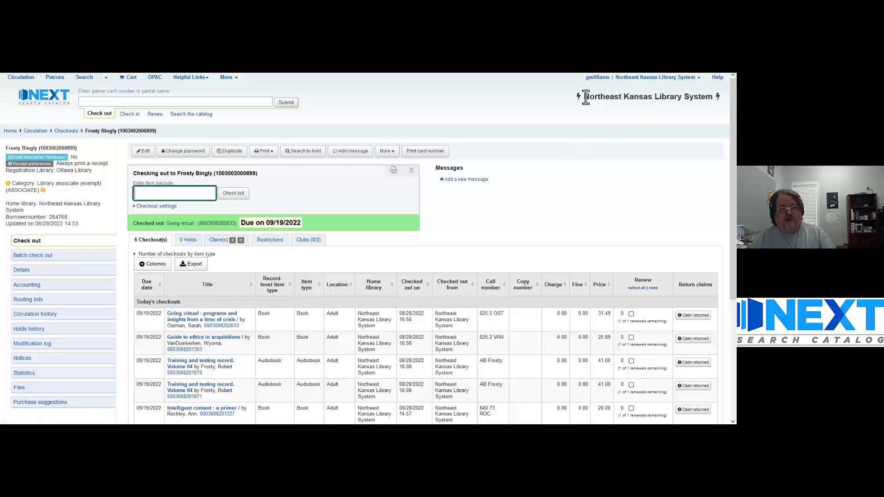
pyautogui.moveTo(584, 97); pyautogui.dragTo(710, 99)
pyautogui.click(684, 112)
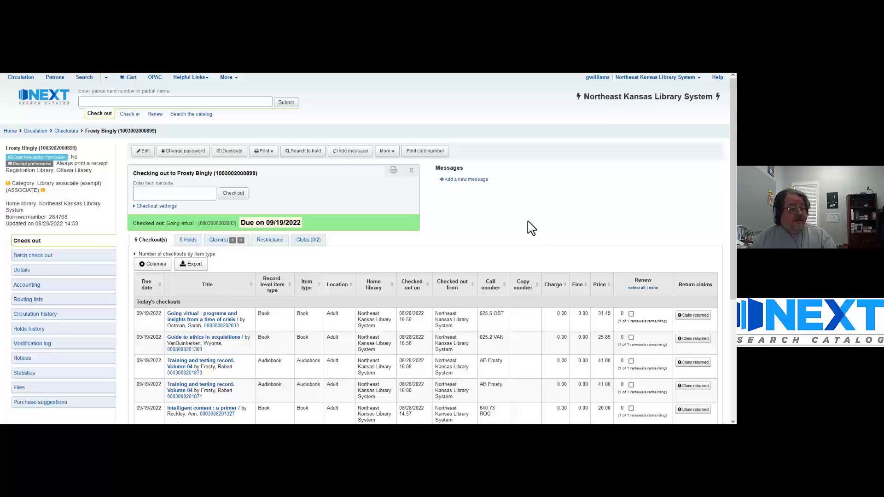
pyautogui.click(154, 195)
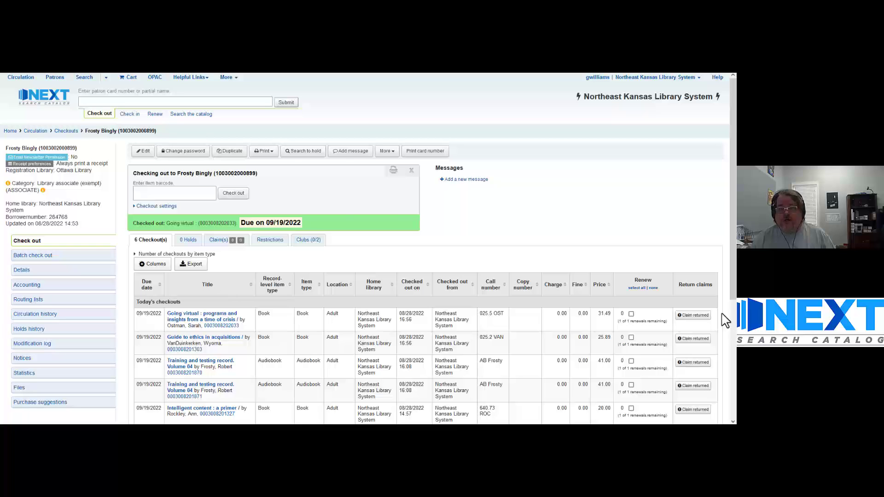
# - Expand the checkout settings and specify a due date of 10/31/2024 23:59
pyautogui.click(136, 207)
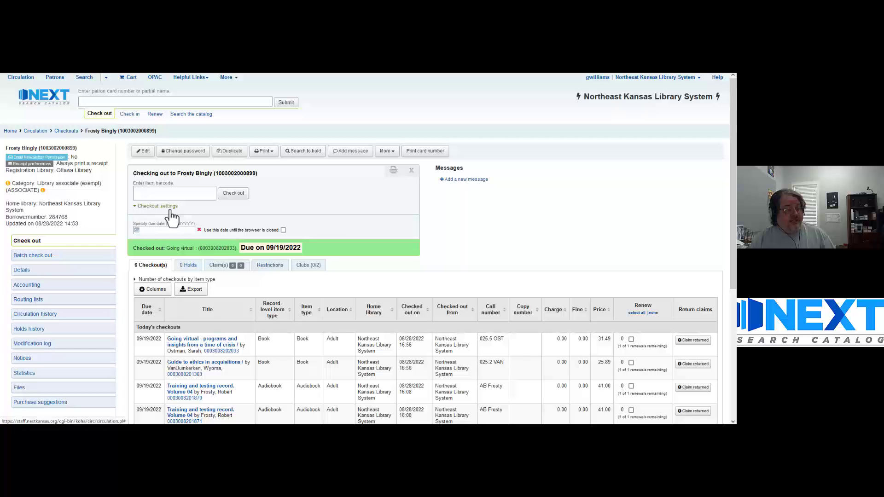
pyautogui.click(158, 230)
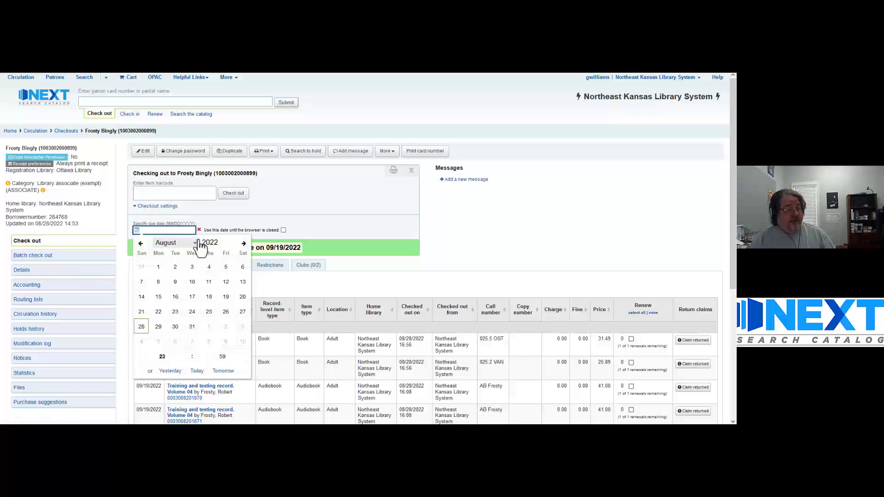
pyautogui.click(243, 243)
pyautogui.click(243, 243)
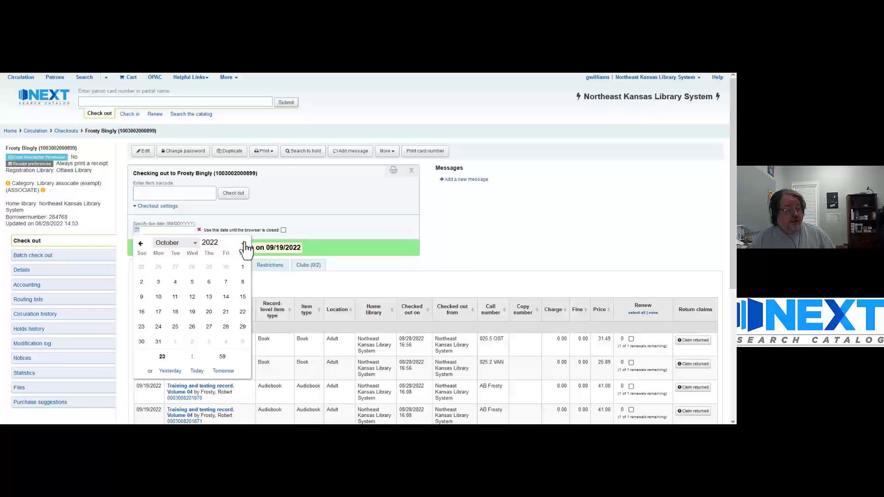
pyautogui.click(158, 341)
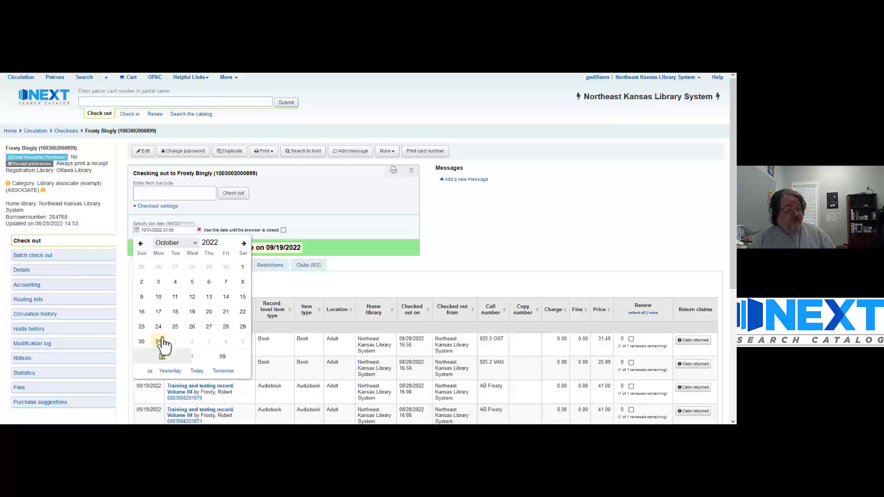
pyautogui.click(225, 240)
pyautogui.click(225, 240)
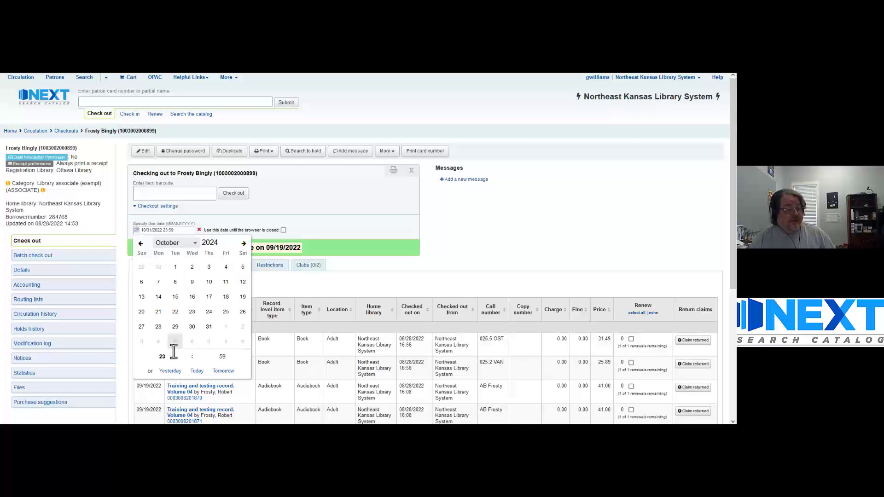
pyautogui.click(321, 214)
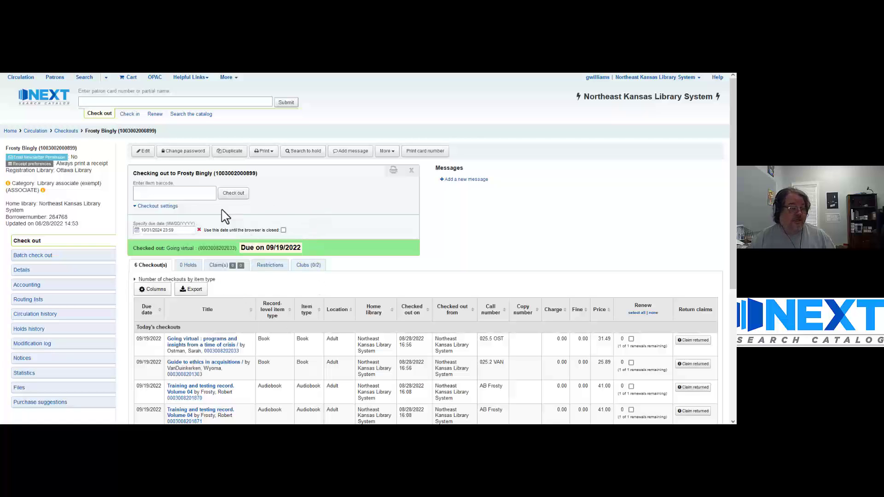
pyautogui.click(180, 194)
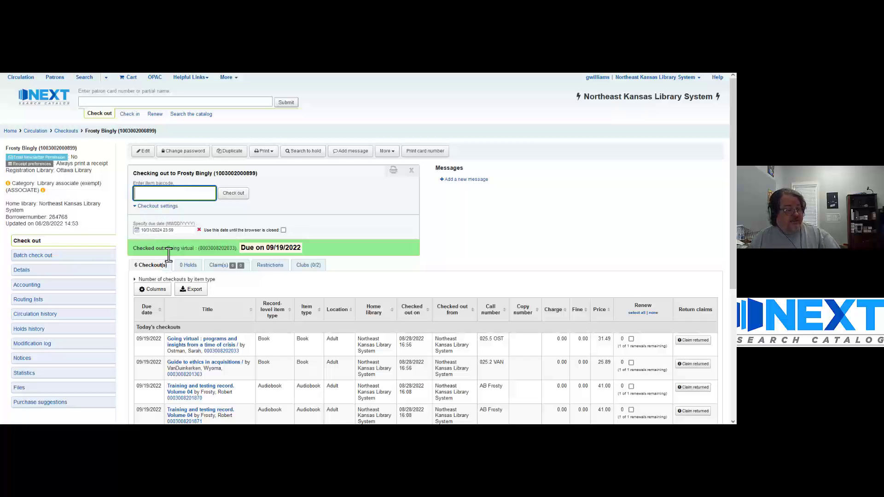
pyautogui.write('0003008201551')
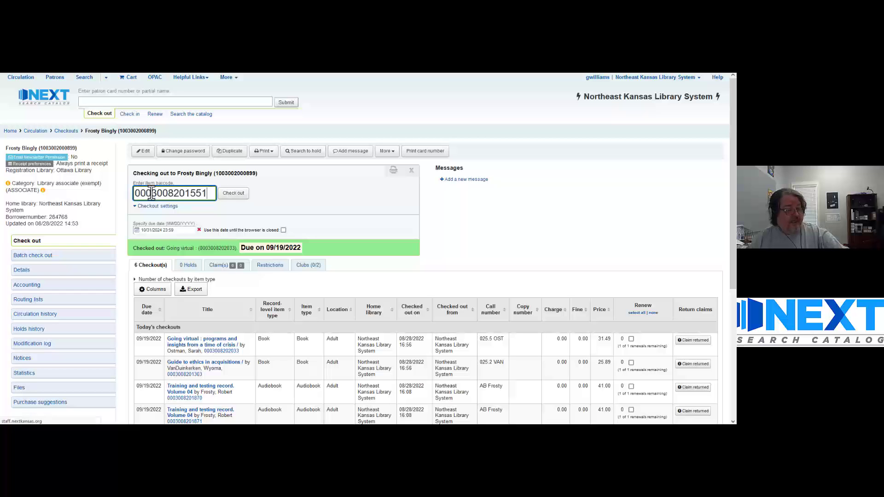
pyautogui.press('Return')
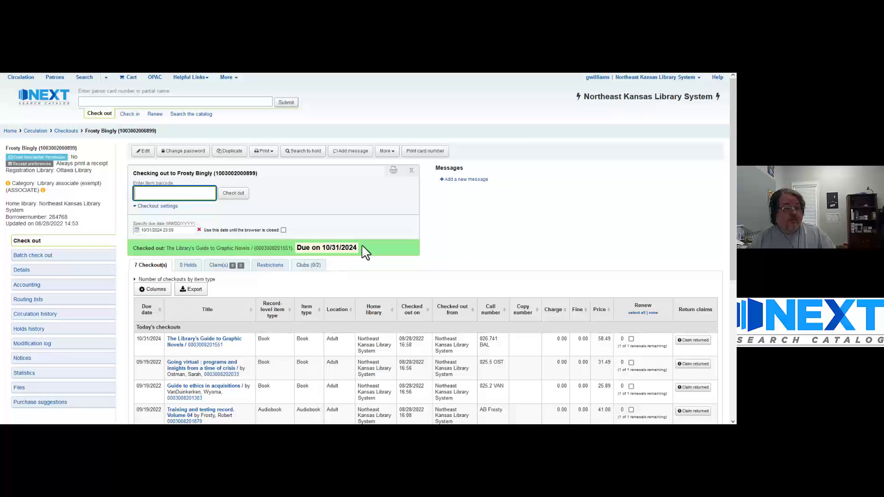
pyautogui.moveTo(359, 248); pyautogui.dragTo(322, 249)
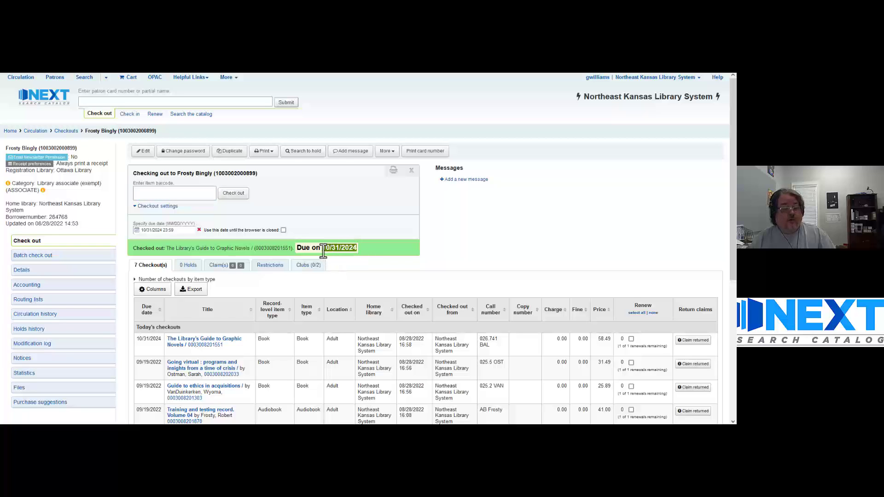
pyautogui.click(367, 251)
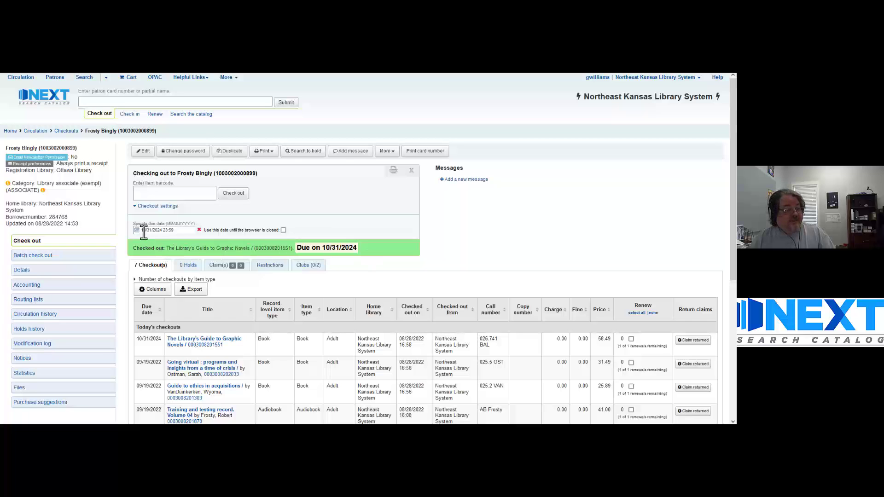
pyautogui.click(159, 192)
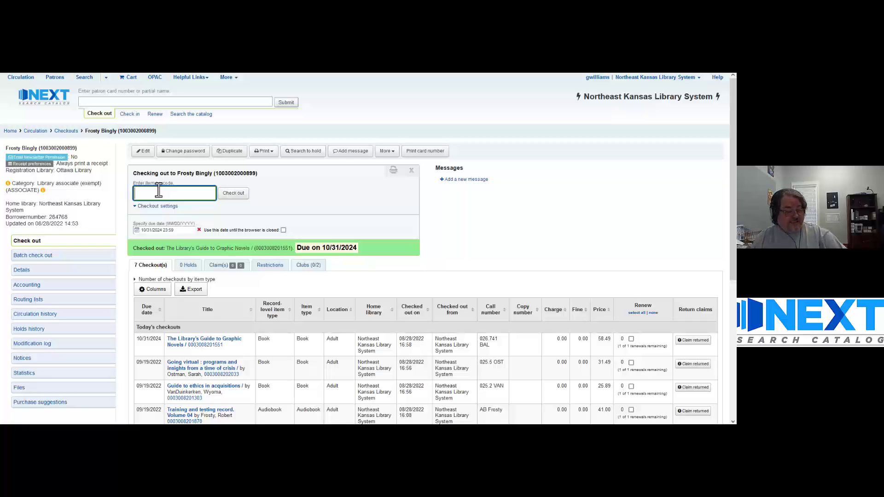
pyautogui.write('0003008202142')
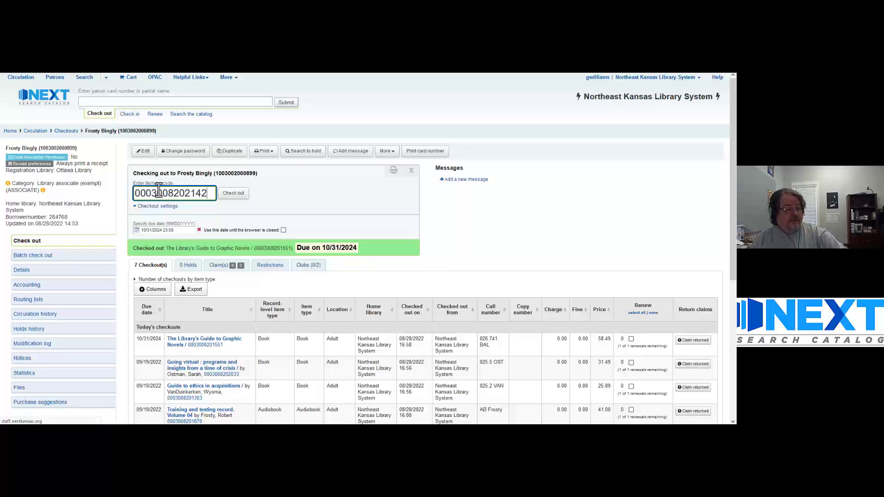
pyautogui.press('Return')
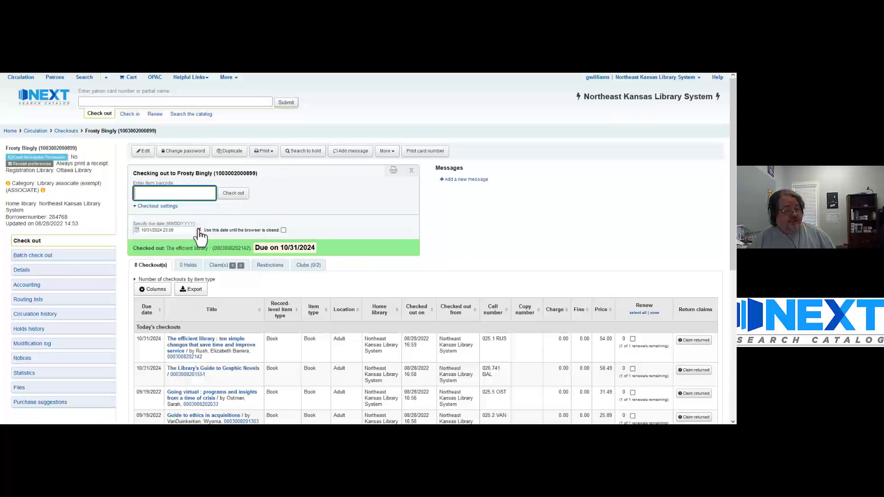
pyautogui.click(199, 231)
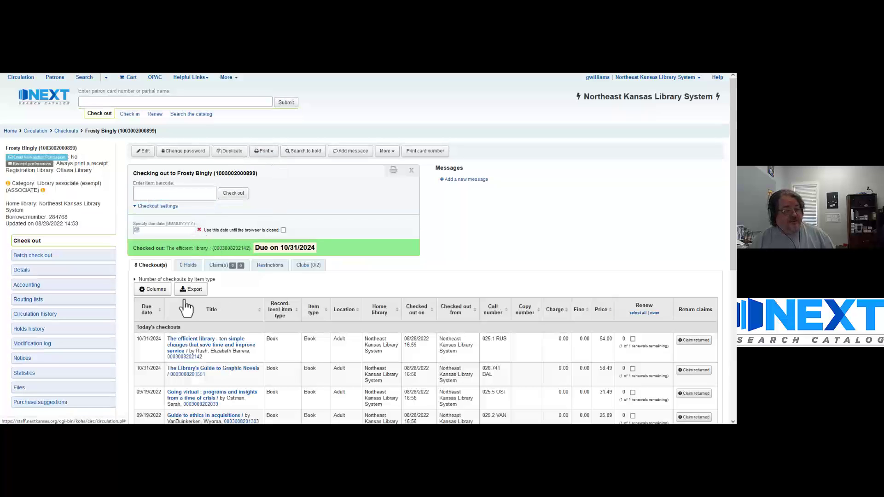
pyautogui.click(149, 192)
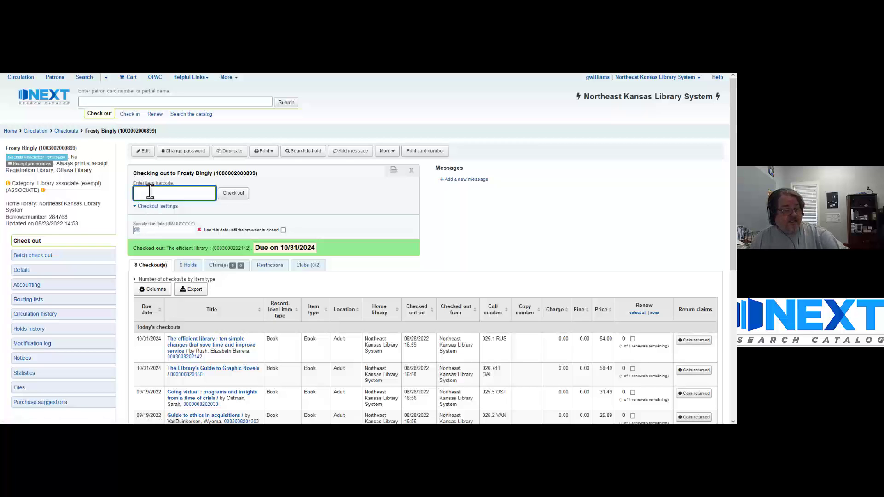
pyautogui.write('0003008202090')
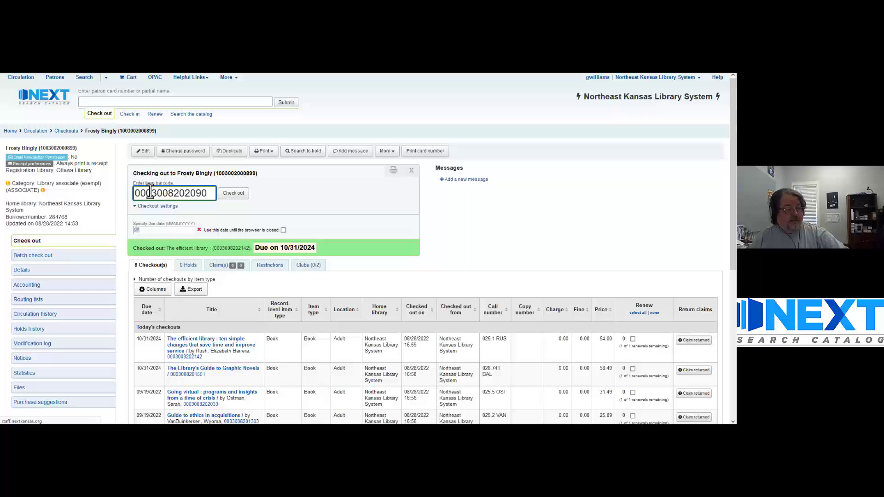
pyautogui.press('Return')
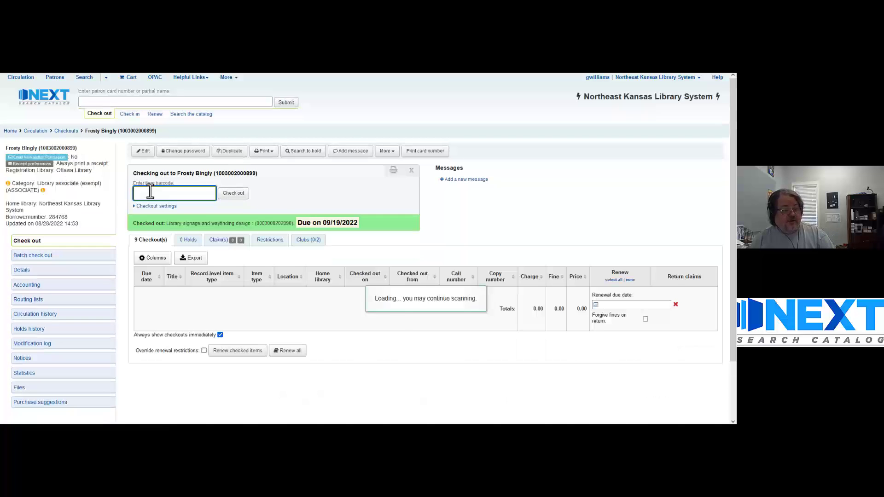
# - Expand the checkout settings, specify a due date of 10/31/2024 23:59, and set it to be used until the browser is closed
pyautogui.click(146, 207)
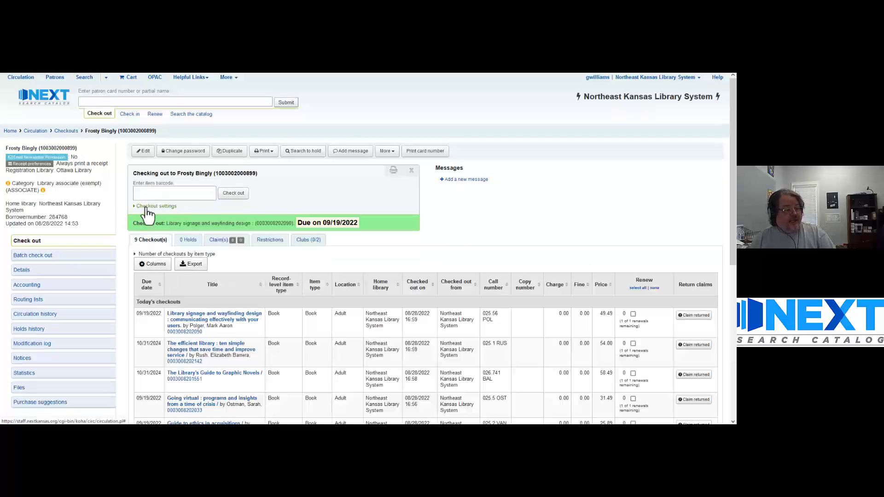
pyautogui.click(172, 230)
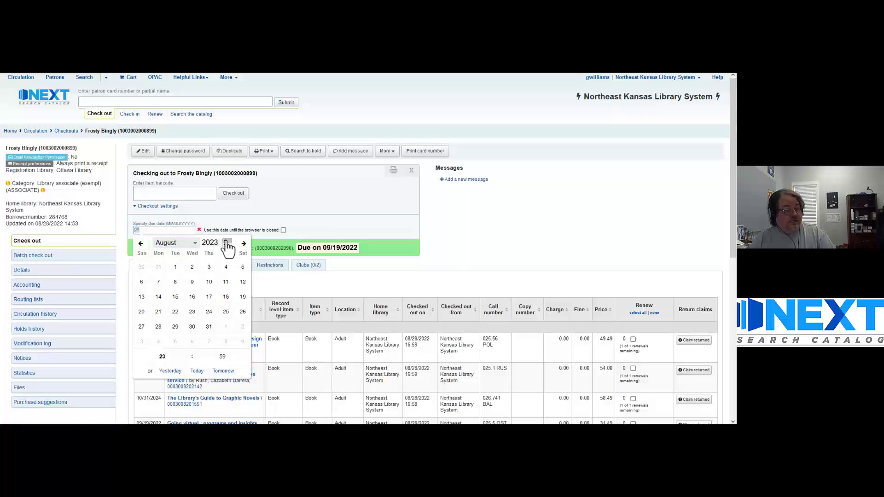
pyautogui.click(226, 241)
pyautogui.click(226, 240)
pyautogui.click(243, 244)
pyautogui.click(243, 244)
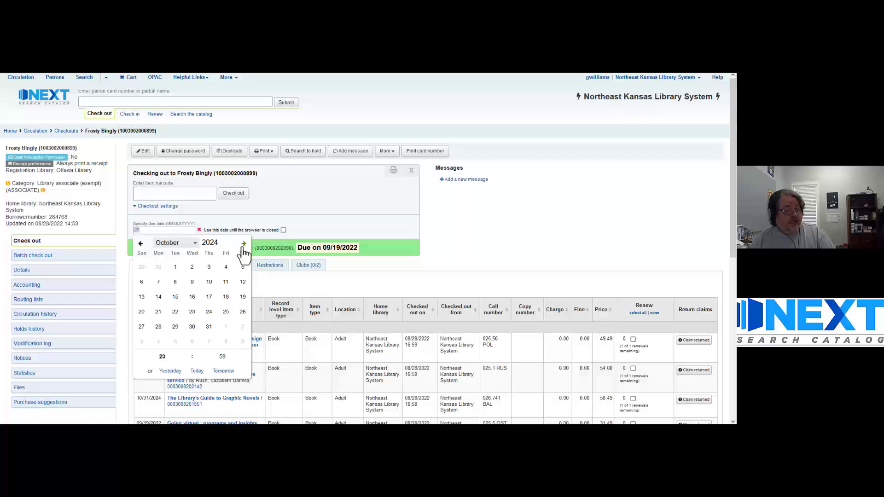
pyautogui.click(208, 327)
pyautogui.click(281, 185)
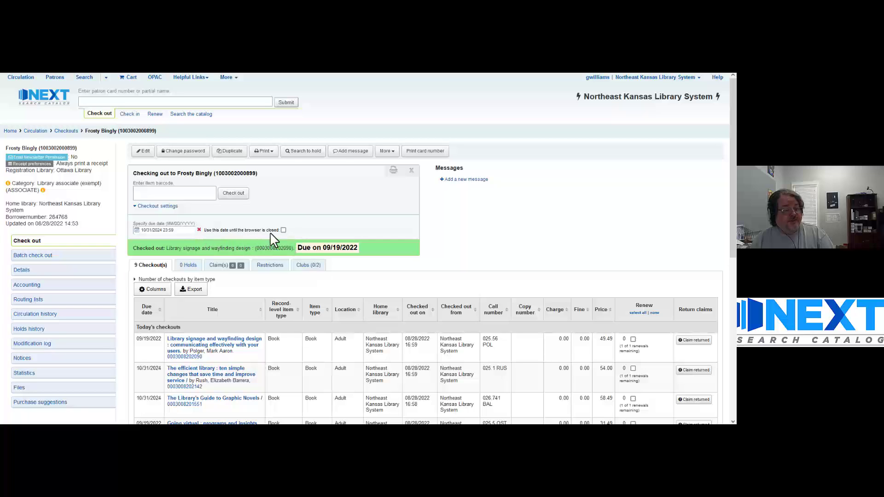
pyautogui.click(283, 230)
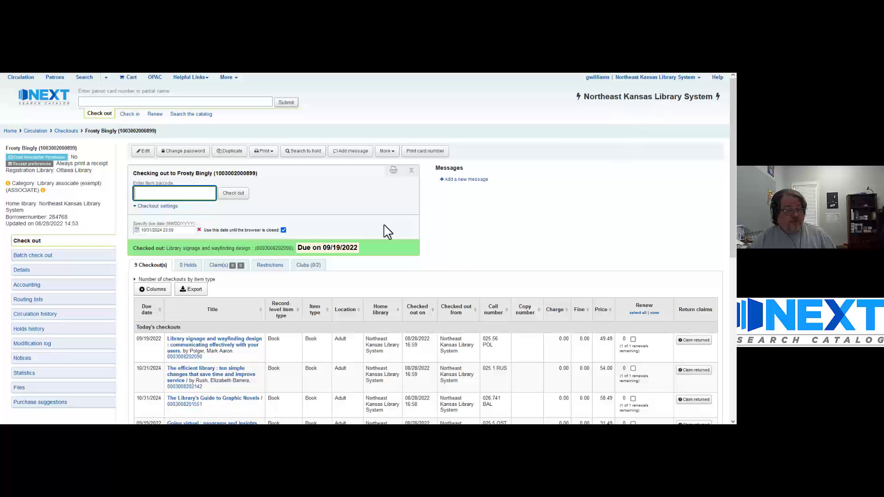
# - Replace the specified due date with 10/13/2022 23:59, keeping the option to use it until the browser is closed enabled
pyautogui.click(284, 230)
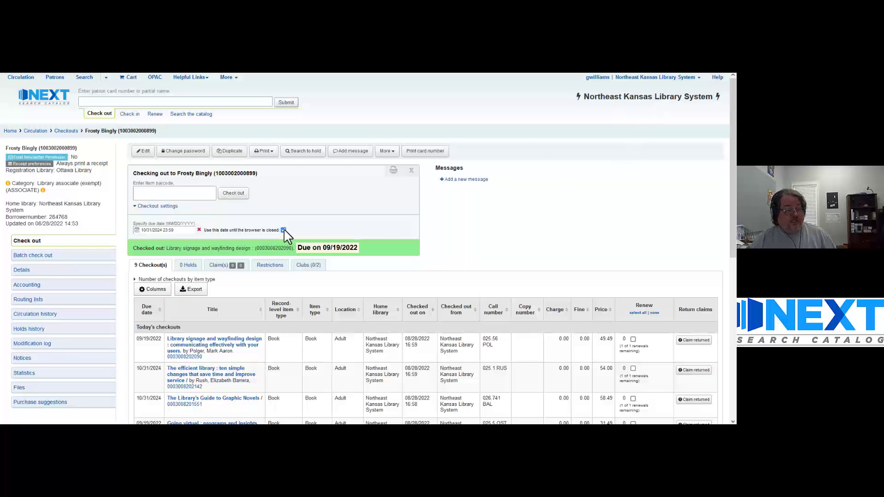
pyautogui.click(199, 230)
pyautogui.click(284, 230)
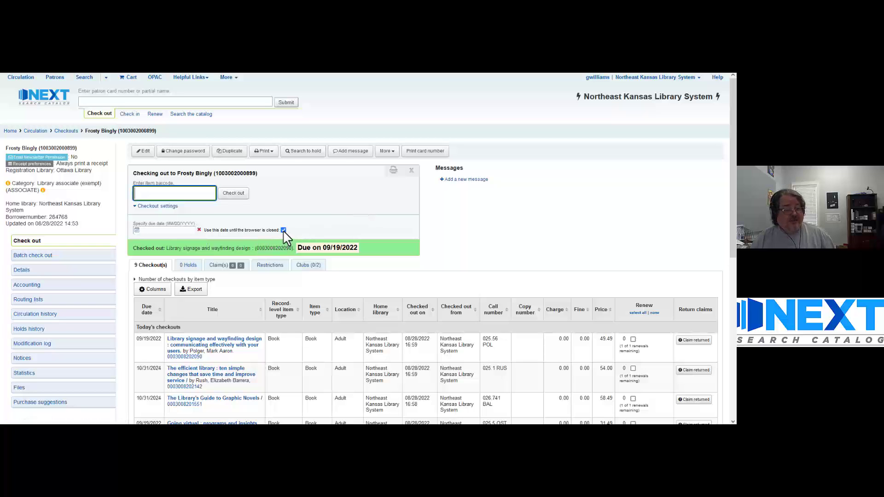
pyautogui.click(188, 230)
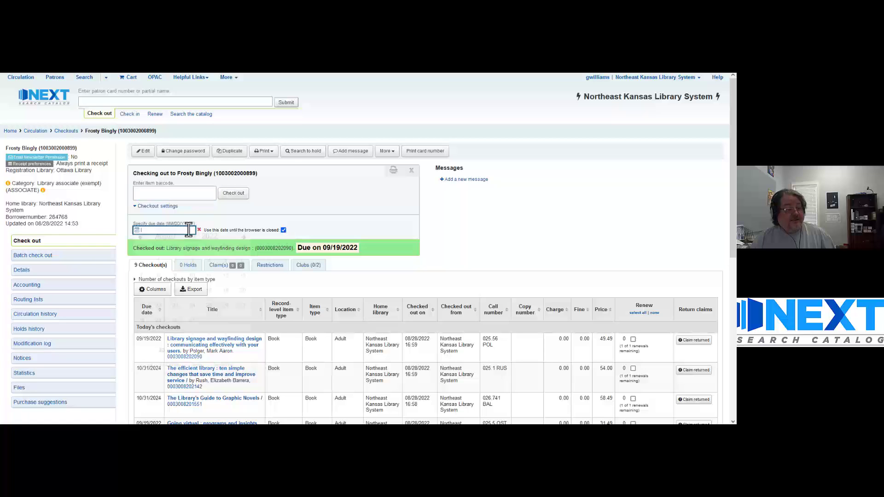
pyautogui.click(243, 243)
pyautogui.click(244, 243)
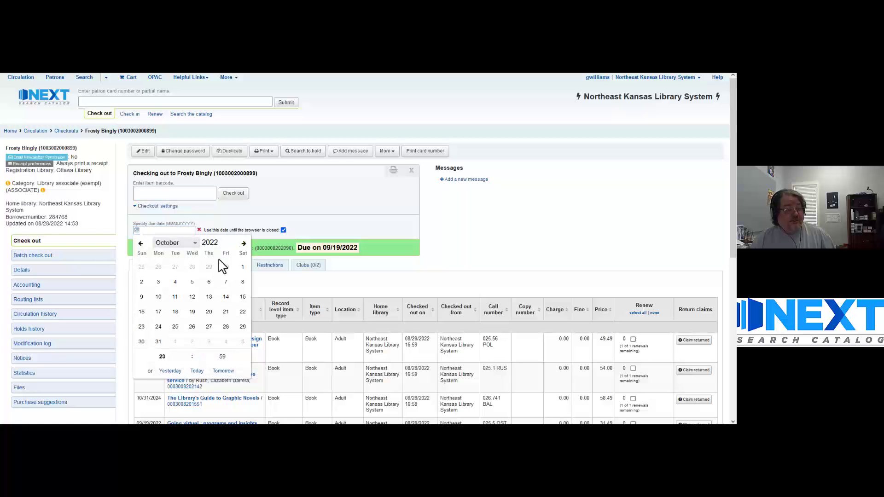
pyautogui.click(208, 296)
pyautogui.click(288, 202)
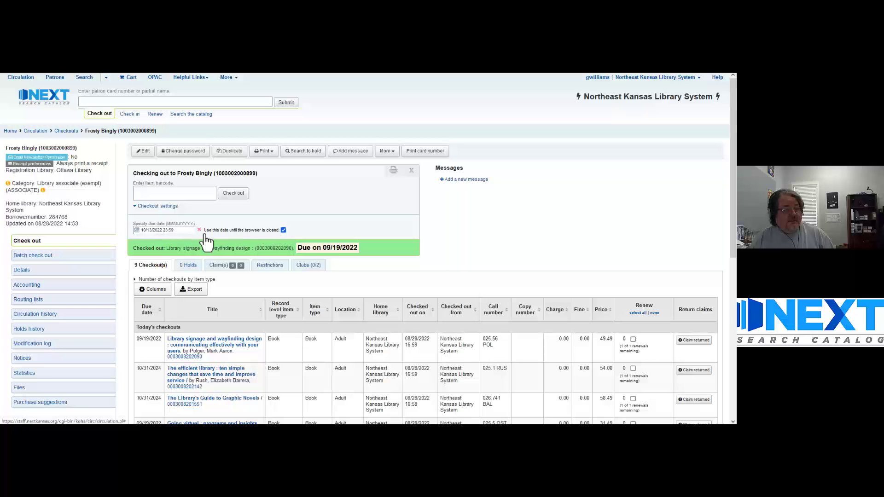
# - Disable using the date until the browser is closed and clear the specified due date
pyautogui.click(283, 230)
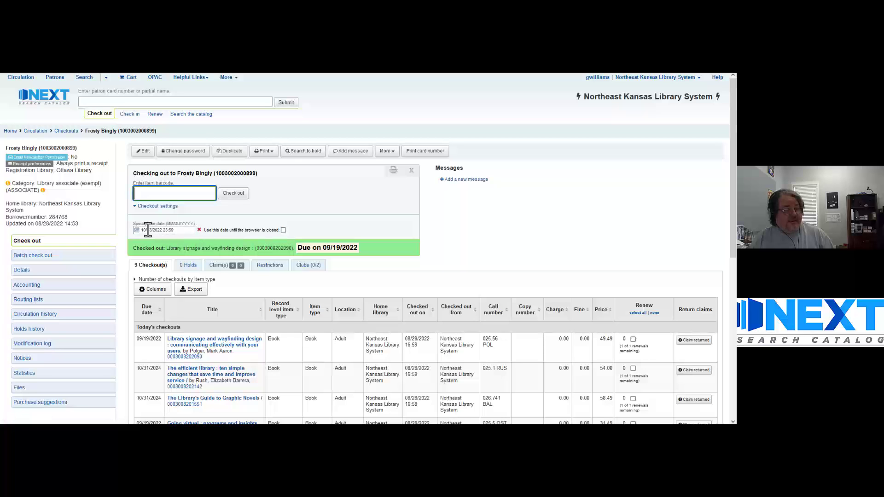
pyautogui.click(283, 230)
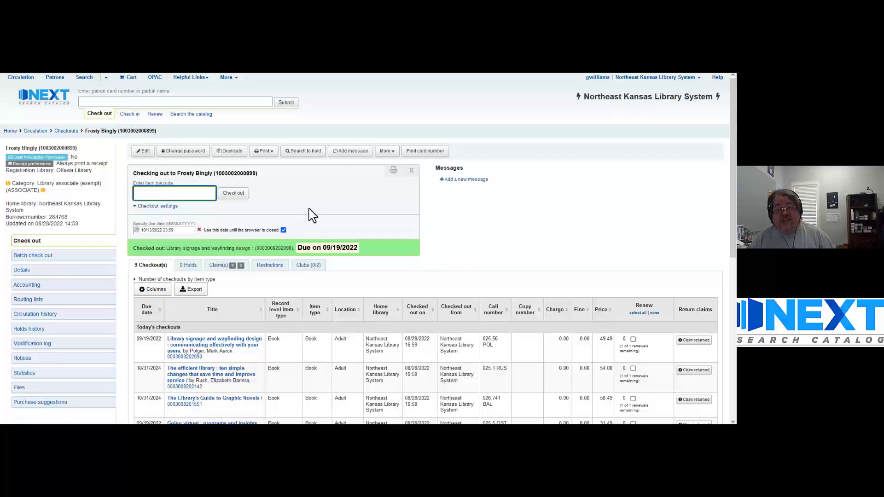
pyautogui.click(308, 208)
pyautogui.click(283, 230)
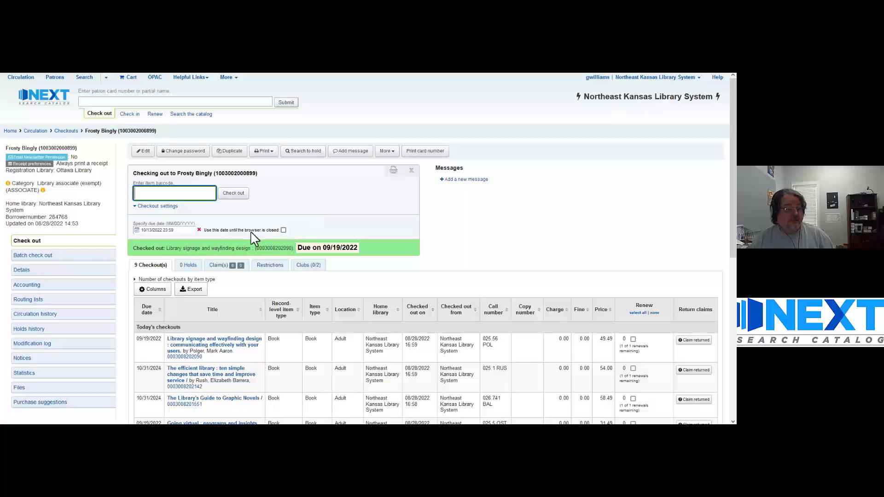
pyautogui.click(199, 230)
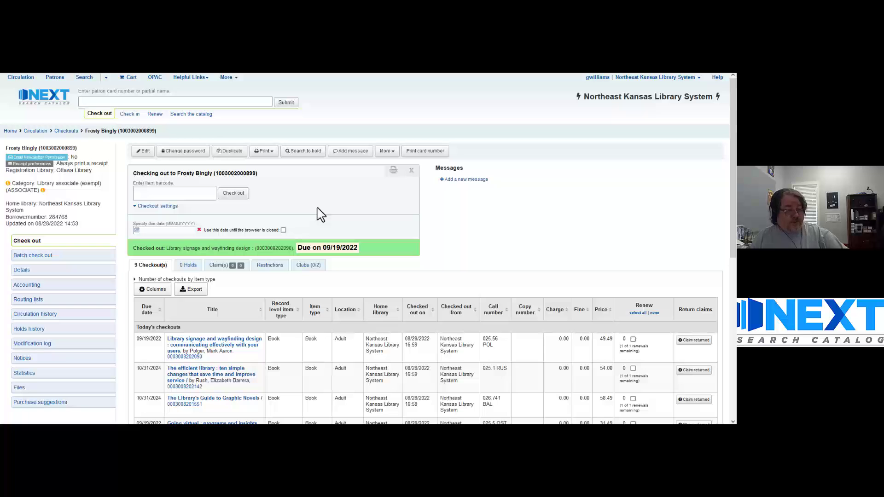
pyautogui.click(196, 195)
pyautogui.write('0003008202035')
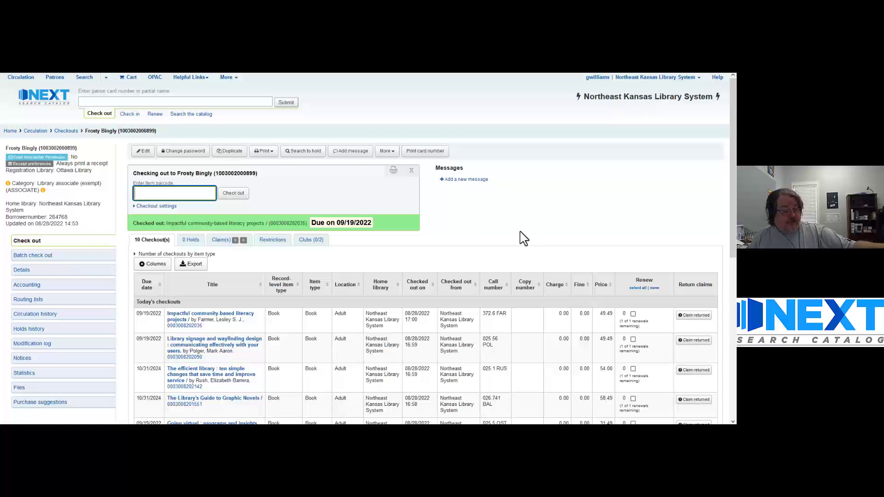
pyautogui.write('0003008201327')
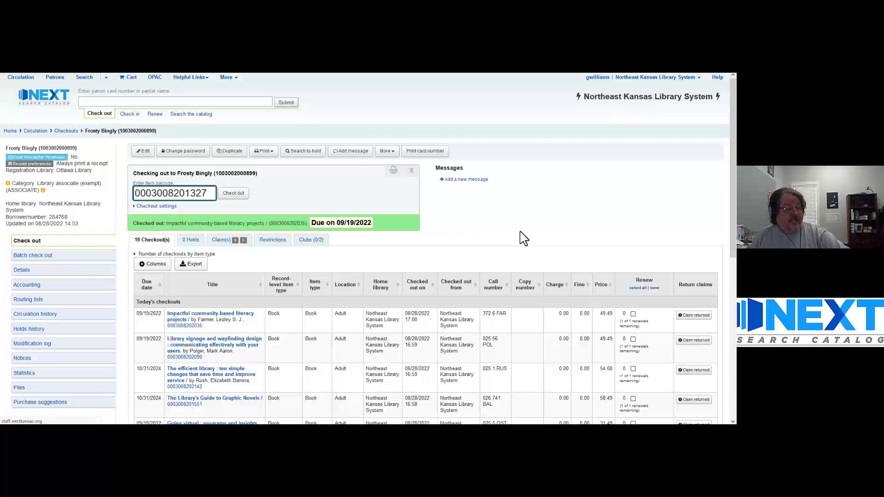
pyautogui.press('Return')
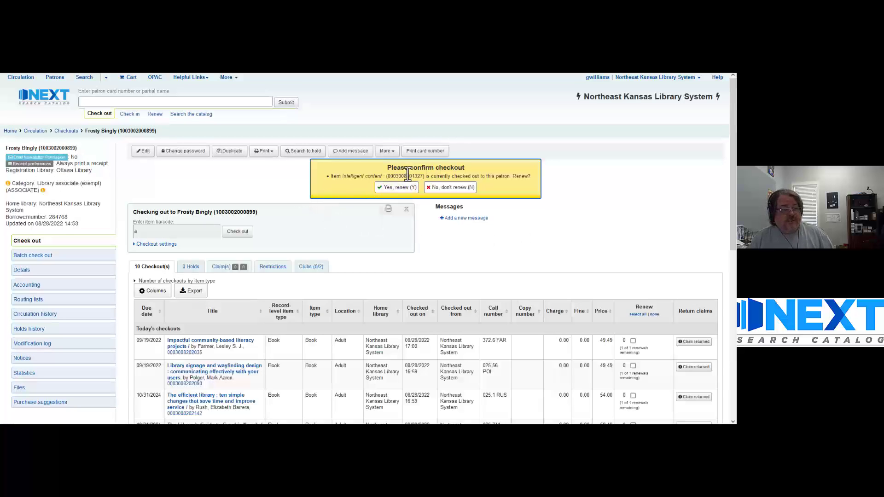
pyautogui.moveTo(387, 168); pyautogui.dragTo(477, 174)
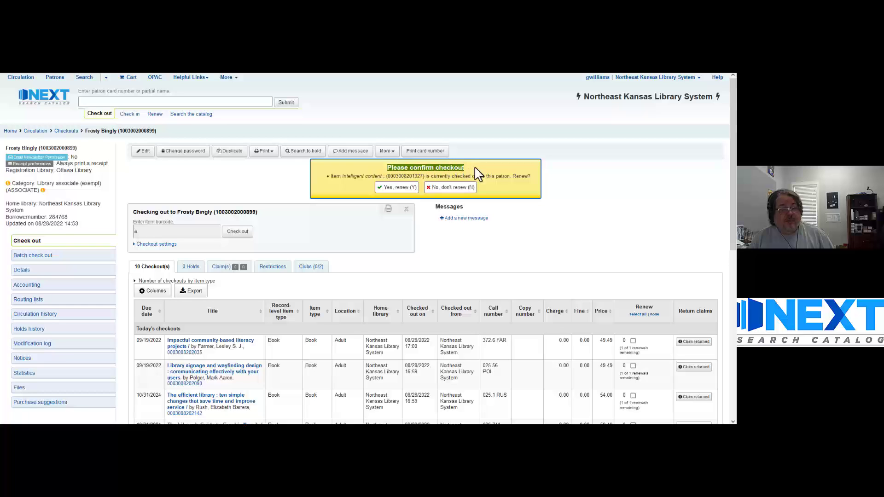
pyautogui.click(475, 167)
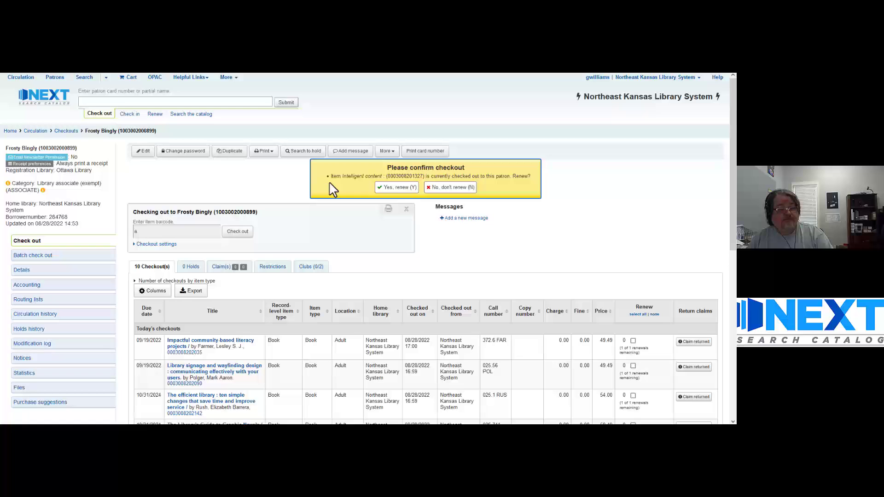
pyautogui.click(389, 189)
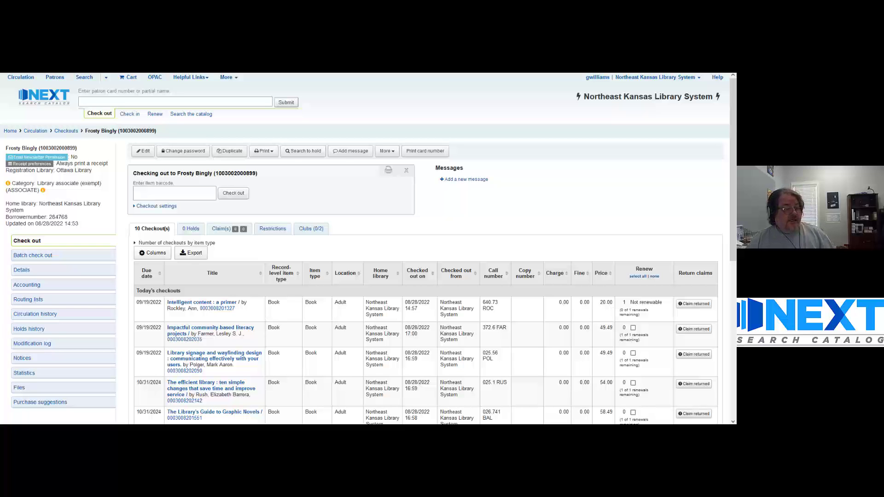
# - Switch to a different patron by entering that patron's card number in the item barcode field
pyautogui.click(181, 193)
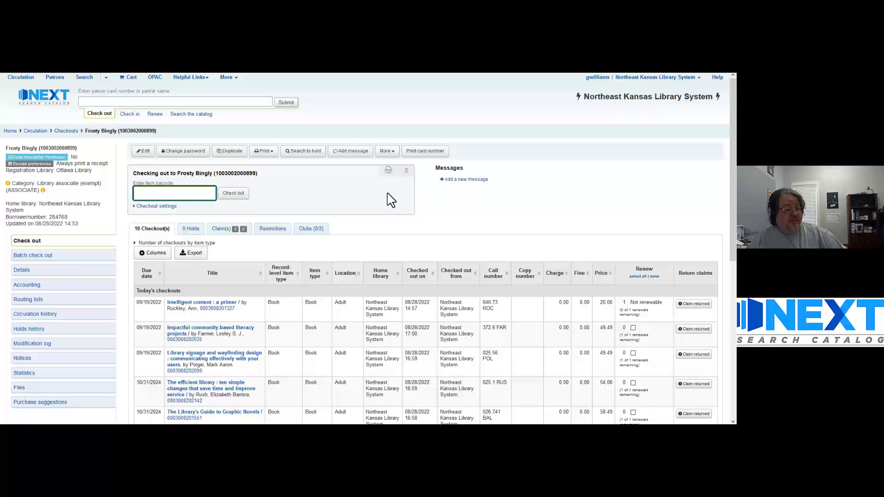
pyautogui.click(96, 102)
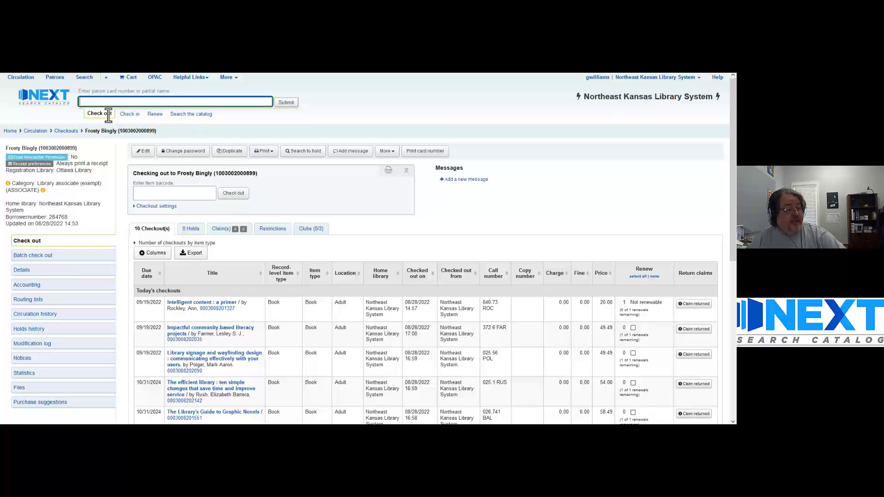
pyautogui.click(179, 193)
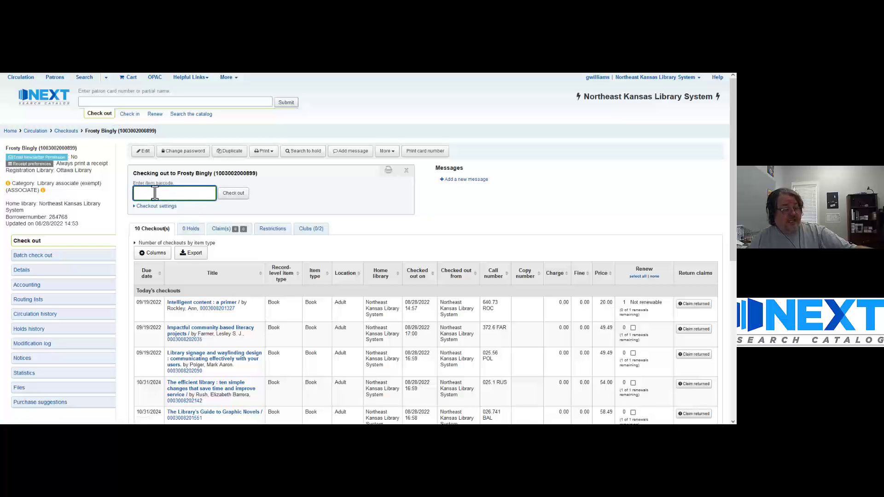
pyautogui.write('10')
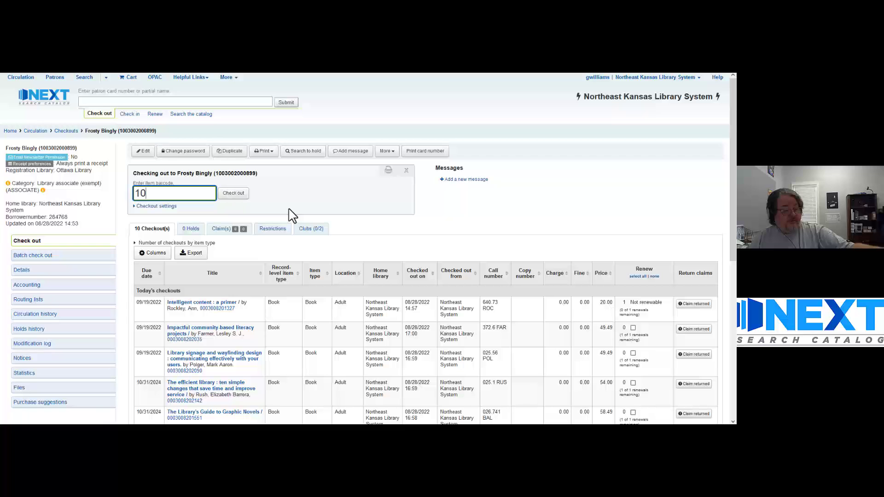
pyautogui.write('03002000898')
pyautogui.press('Return')
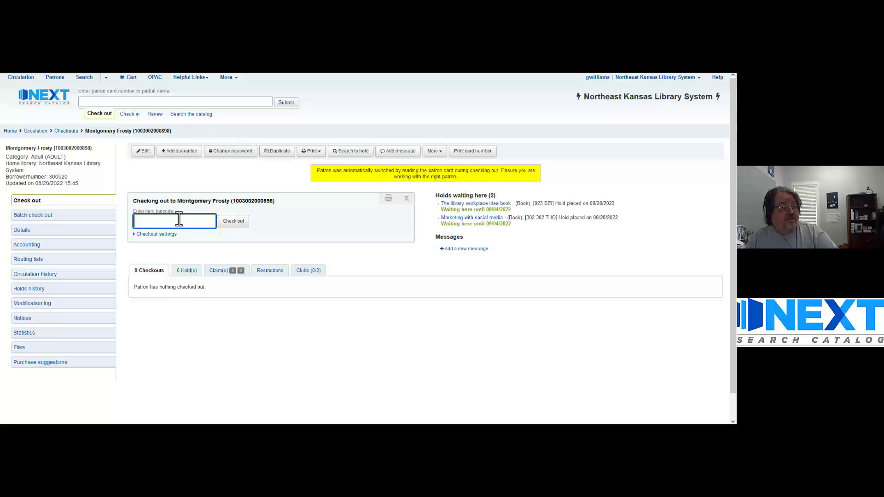
# - Return to the original patron's checkout page by searching for the patron's card number
pyautogui.click(134, 99)
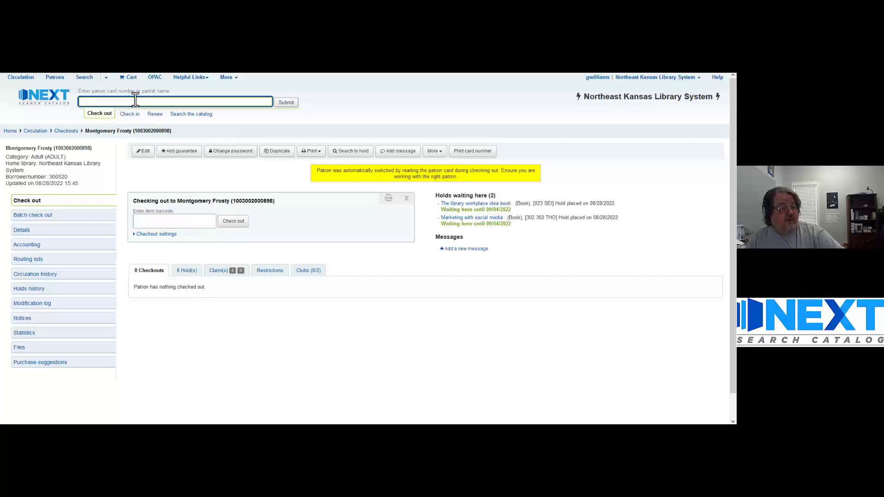
pyautogui.write('1003002000899')
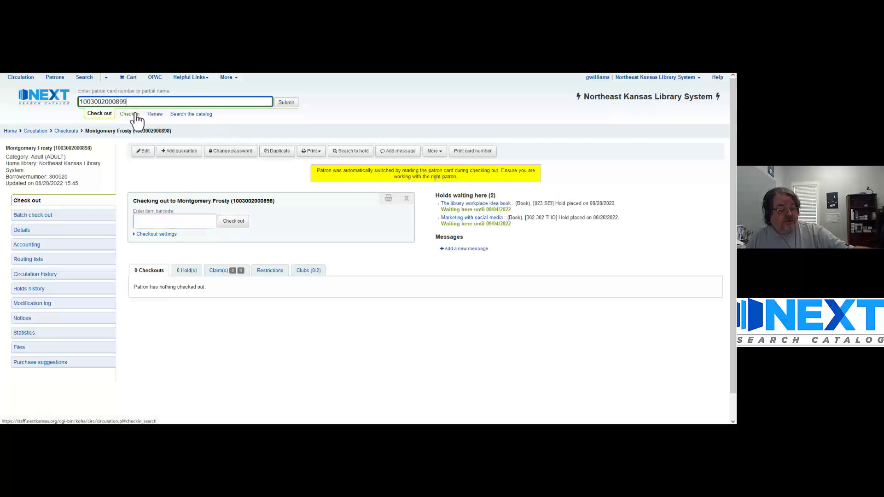
pyautogui.press('Return')
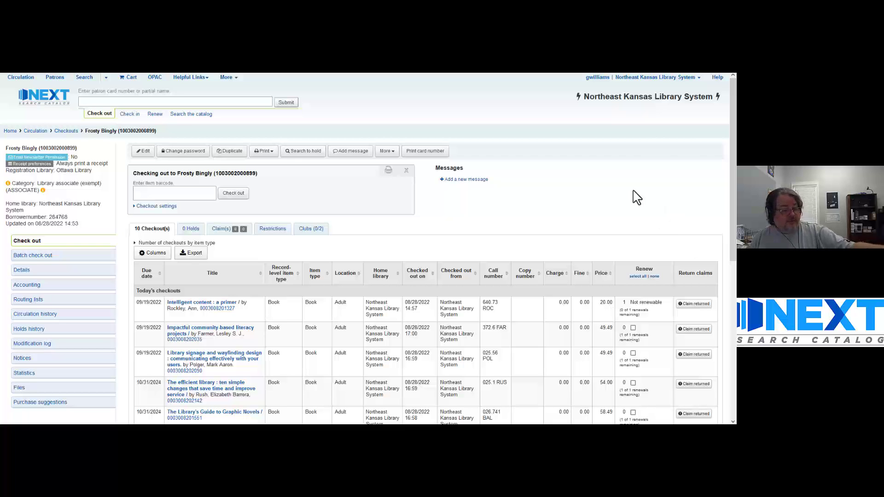
pyautogui.click(167, 191)
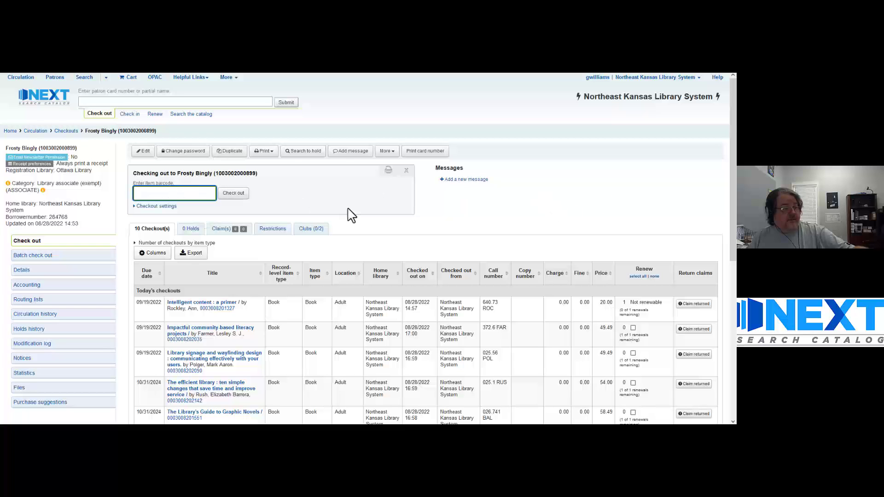
pyautogui.write('0003008201294')
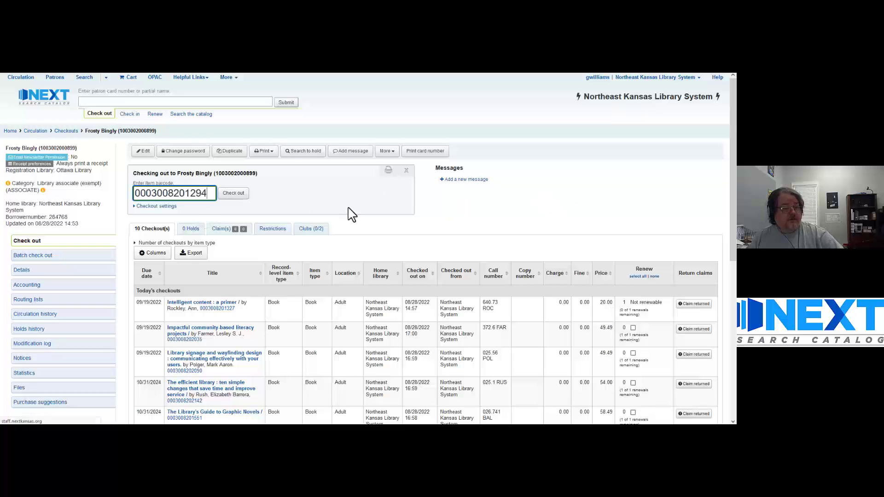
pyautogui.press('Return')
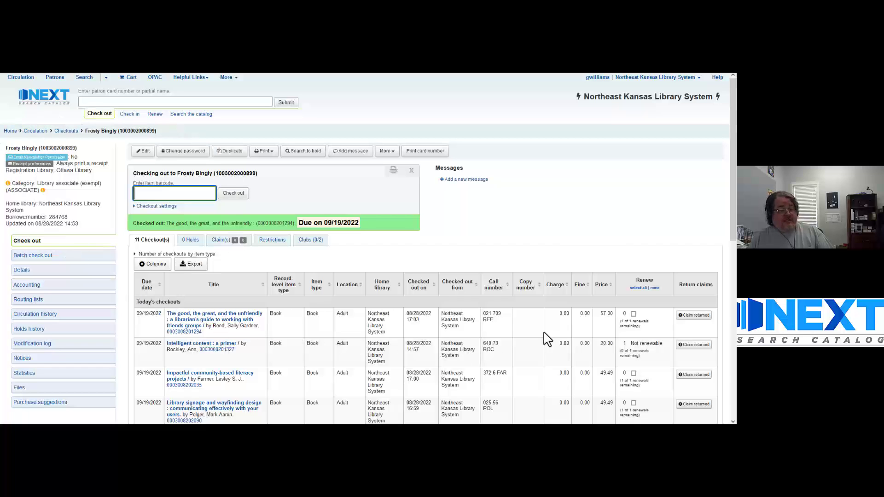
# - Look over the patron's checkouts, then clear the checkout screen and open a different patron by entering that patron's card number
pyautogui.scroll(-1, 563, 243)
pyautogui.scroll(-5, 404, 243)
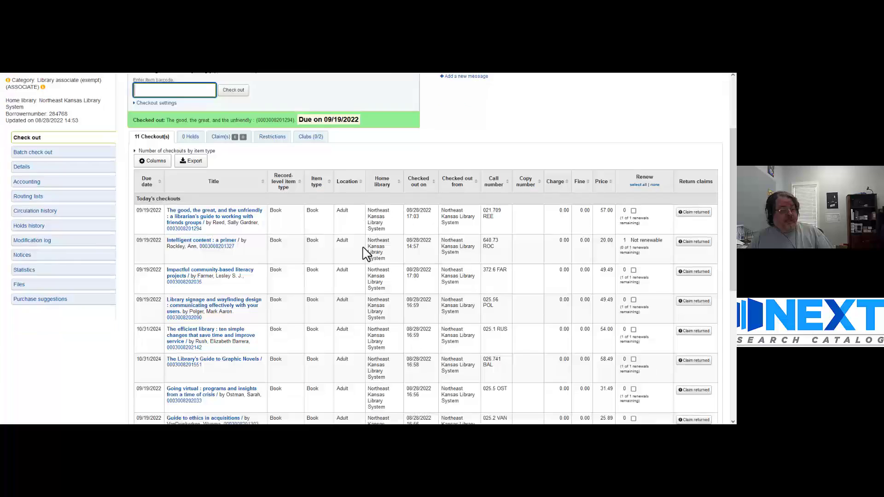
pyautogui.scroll(7, 378, 267)
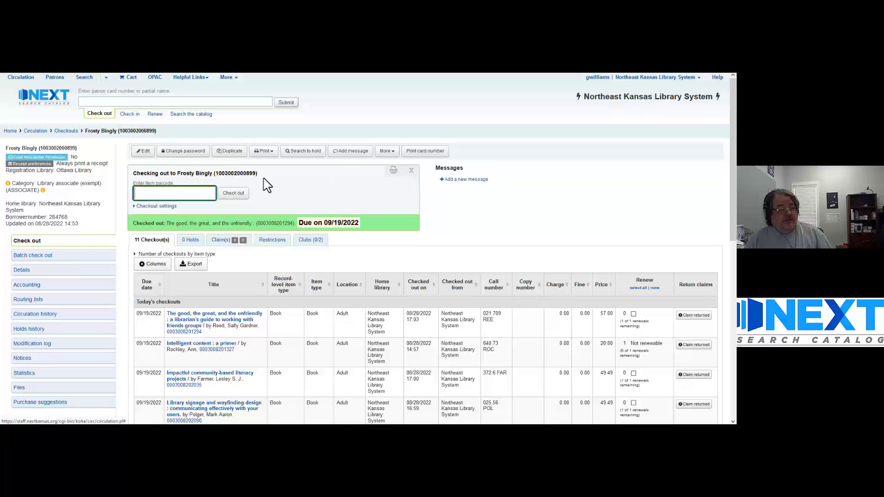
pyautogui.click(411, 172)
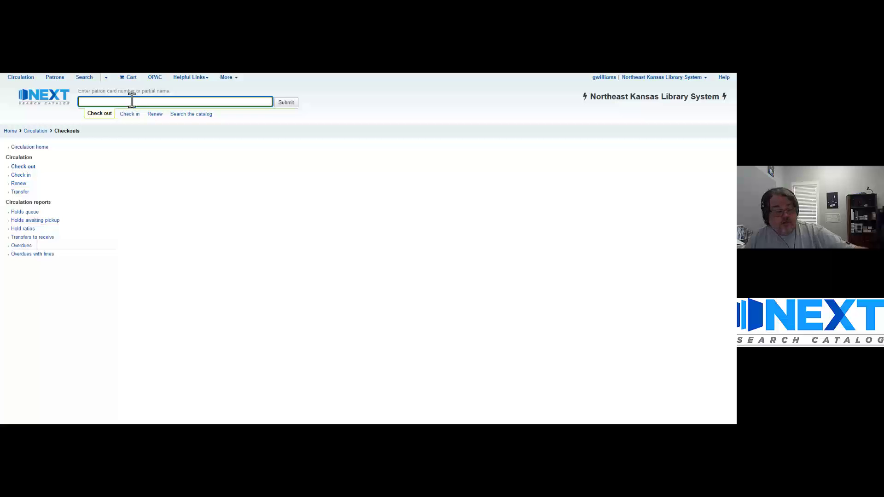
pyautogui.write('1003002000898')
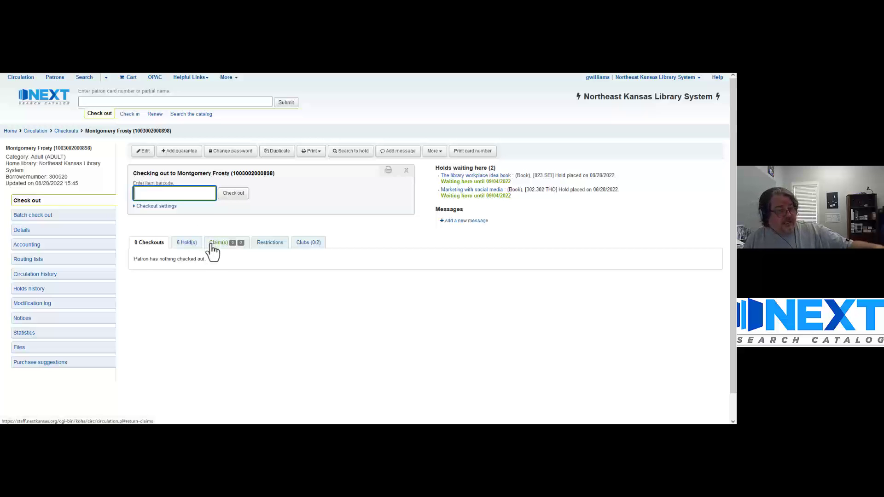
# - Switch back to the first patron by entering that patron's card number in the item barcode field
pyautogui.write('1003002000899')
pyautogui.press('Return')
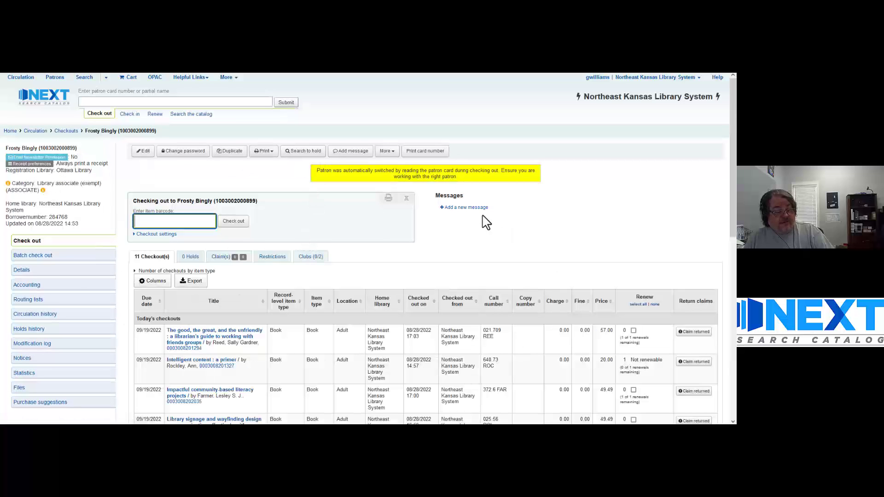
# - Clear the checkout screen and reopen the same patron's checkouts by searching for the patron's card number
pyautogui.click(406, 201)
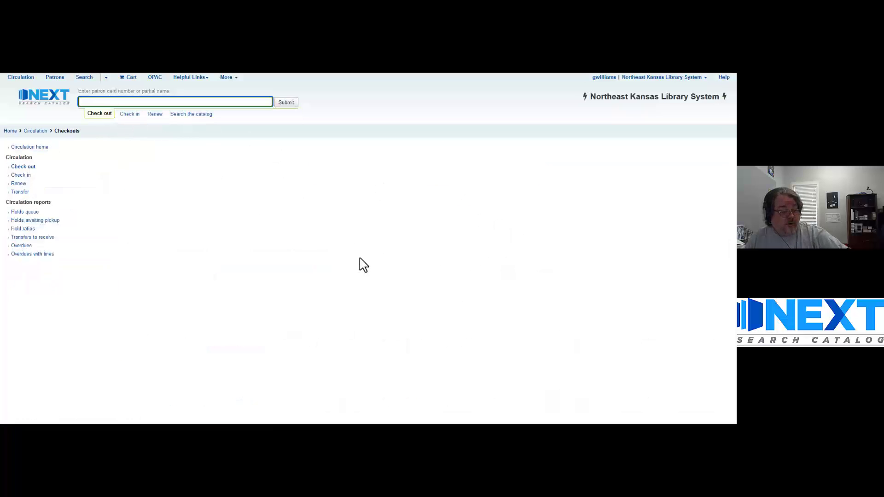
pyautogui.write('1003002000899')
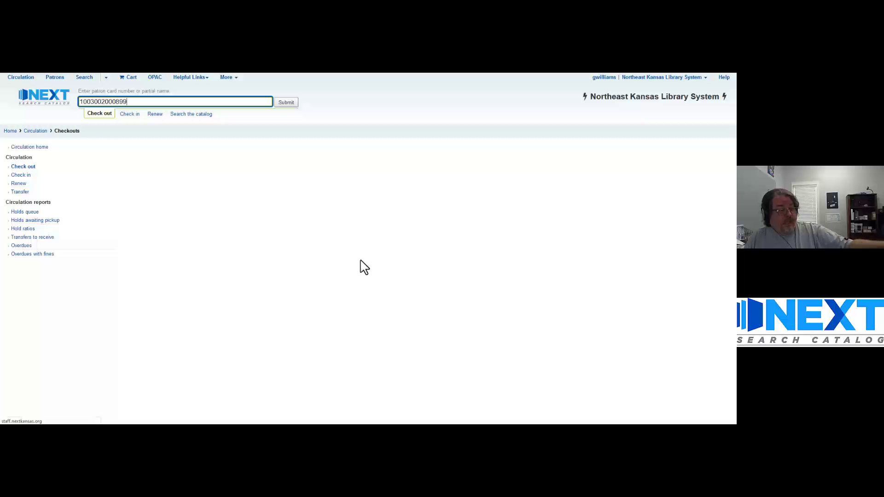
pyautogui.press('Return')
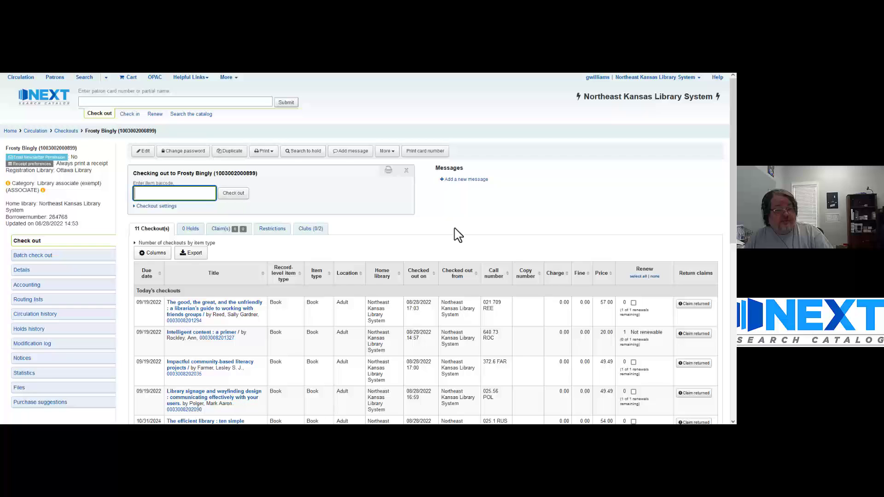
# - Preview the receipt of today's checkouts while clearing the screen, cancel printing, and reopen the patron by card number
pyautogui.click(389, 174)
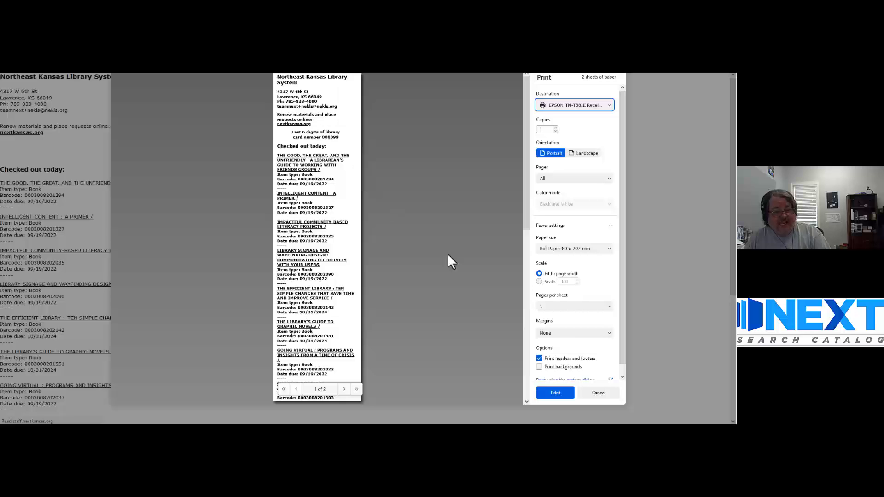
pyautogui.click(601, 395)
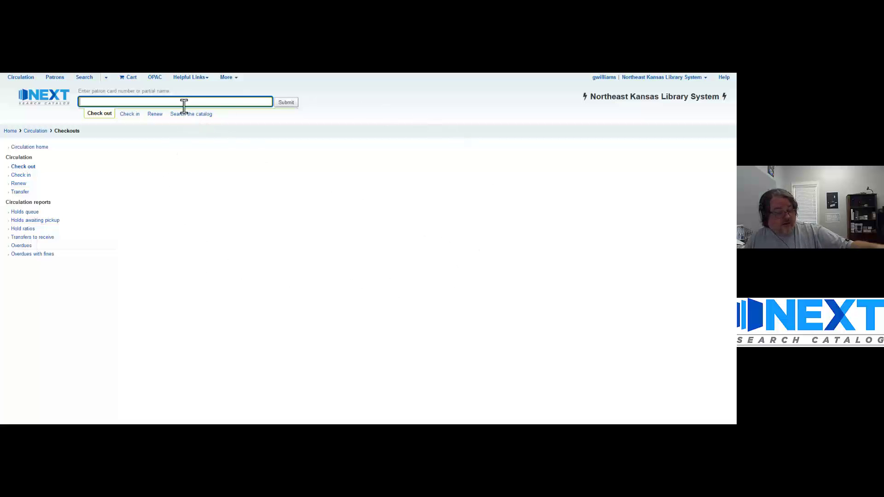
pyautogui.write('1003002000899')
pyautogui.press('Return')
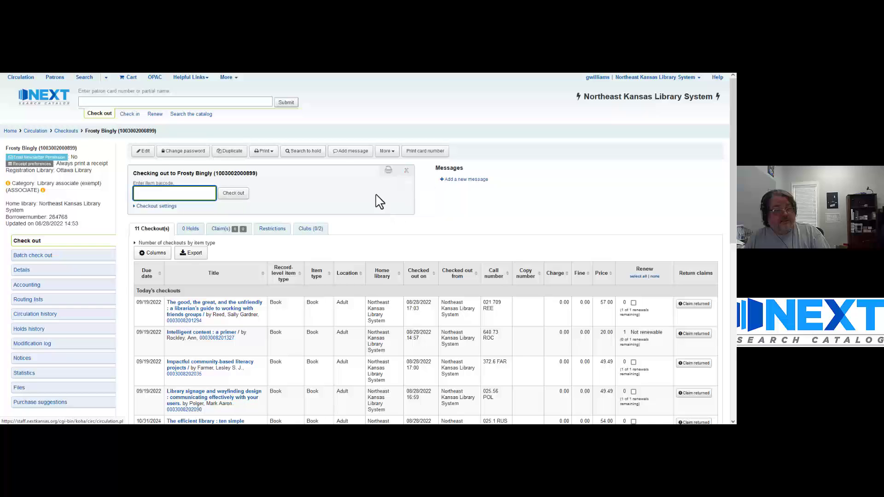
# - Repeat the print-and-clear preview of today's checkouts, cancel it, and bring the patron back up by card number
pyautogui.click(388, 173)
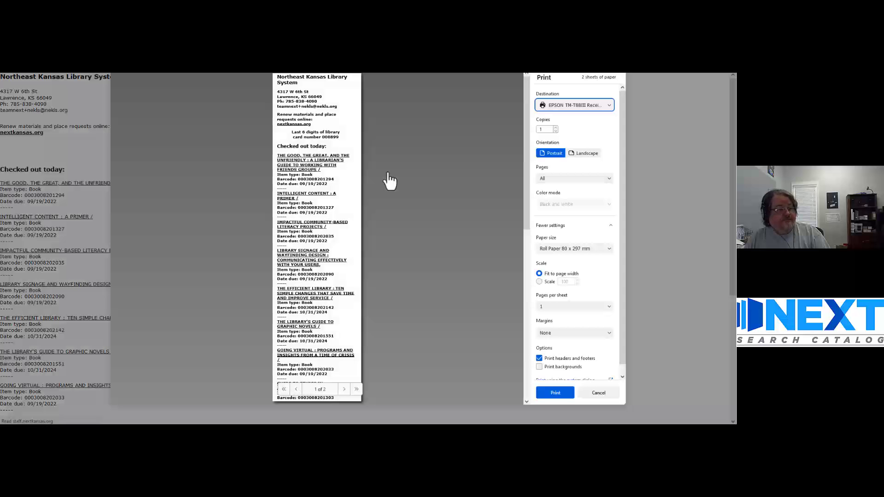
pyautogui.click(601, 396)
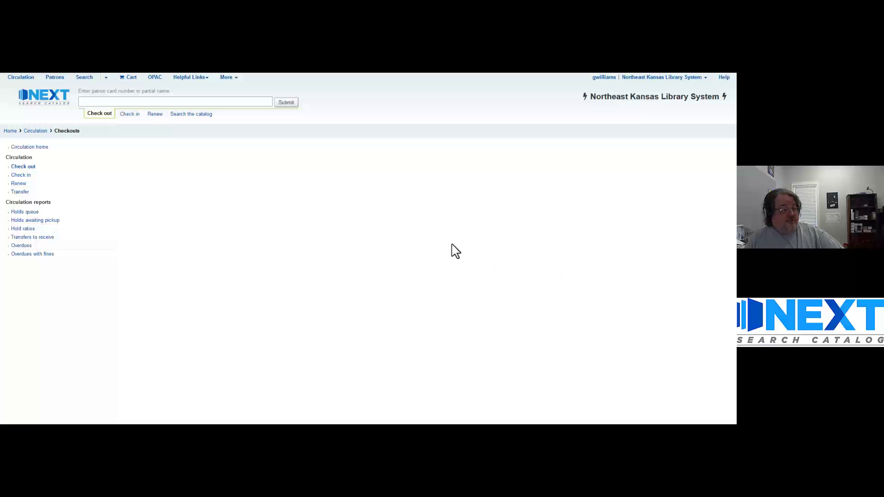
pyautogui.click(149, 102)
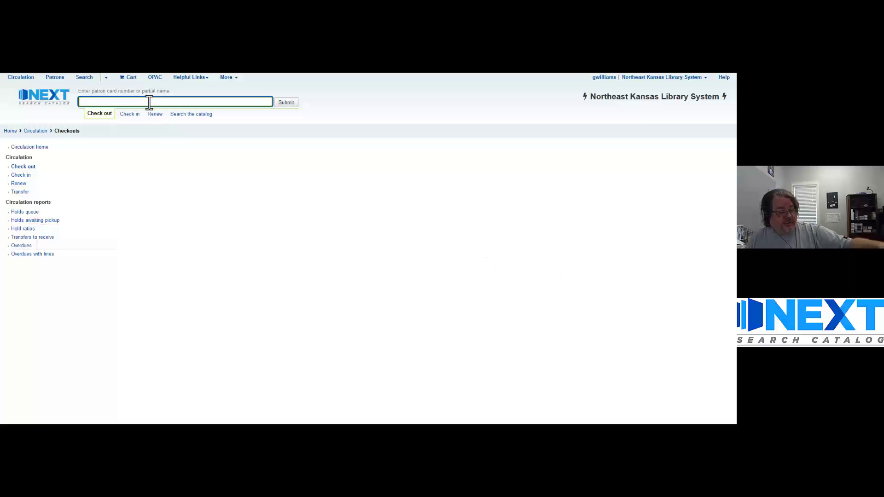
pyautogui.write('1003002000899')
pyautogui.press('Return')
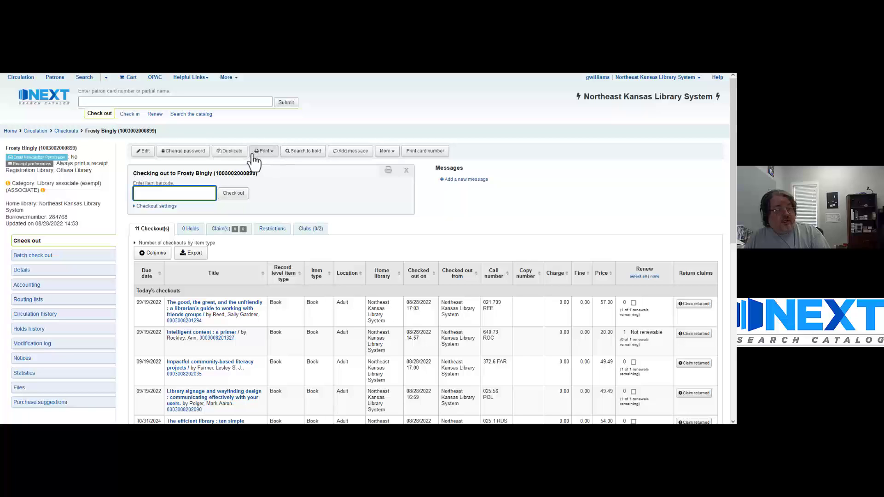
# - Open the patron's full-page summary for printing and cancel the print
pyautogui.click(269, 152)
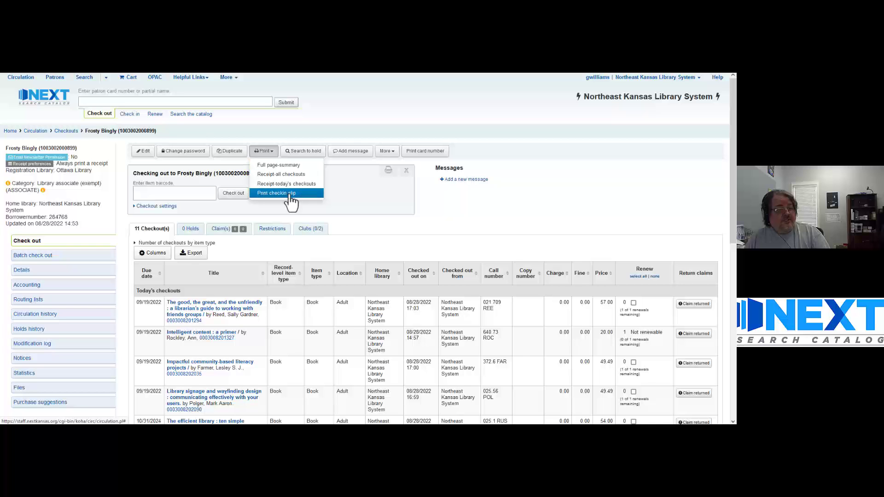
pyautogui.click(286, 167)
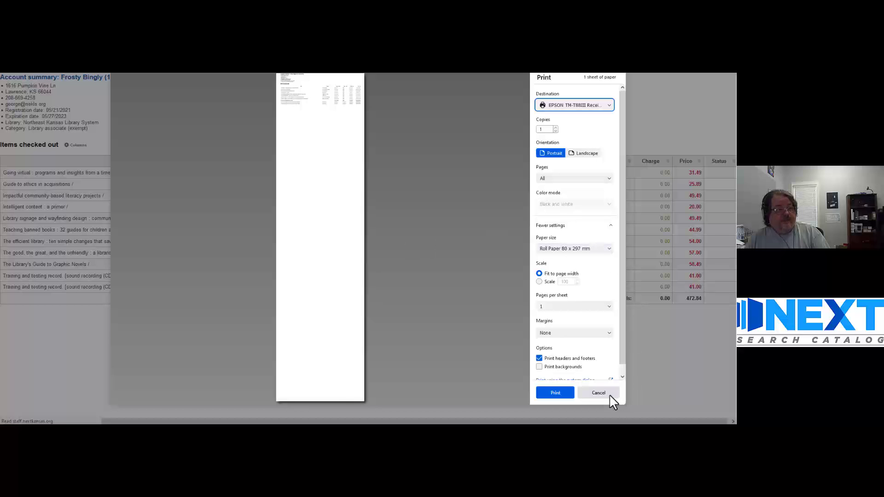
pyautogui.click(392, 56)
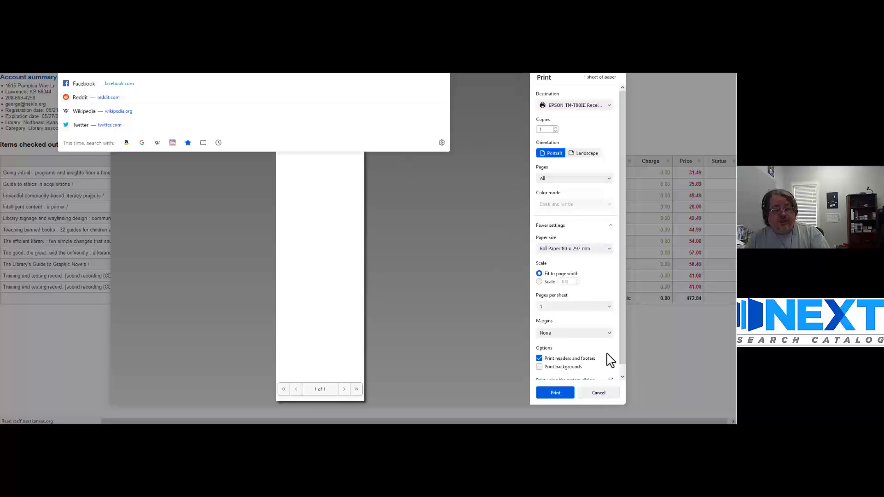
pyautogui.click(598, 393)
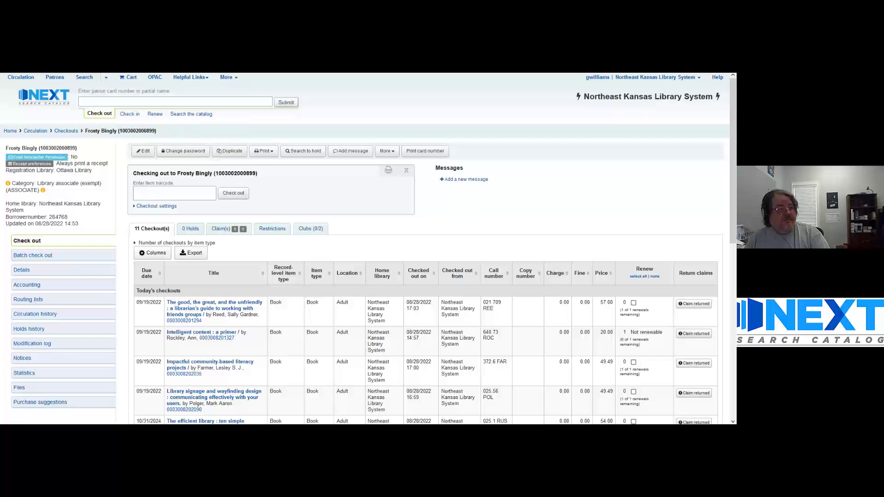
# - Reopen the account summary in a new browser tab, cancel printing, review the items checked out, and close the tab
pyautogui.hotkey('ctrl', 't')
pyautogui.click(254, 56)
pyautogui.hotkey('ctrl', 'v')
pyautogui.press('Return')
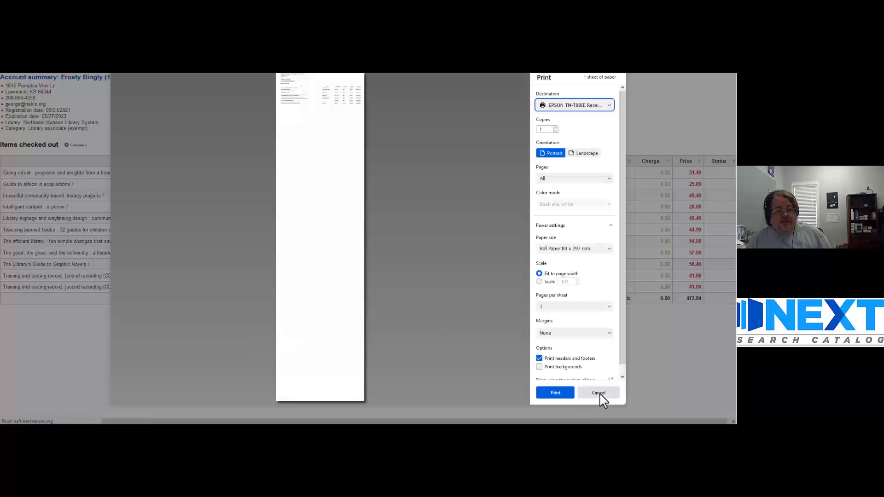
pyautogui.click(599, 392)
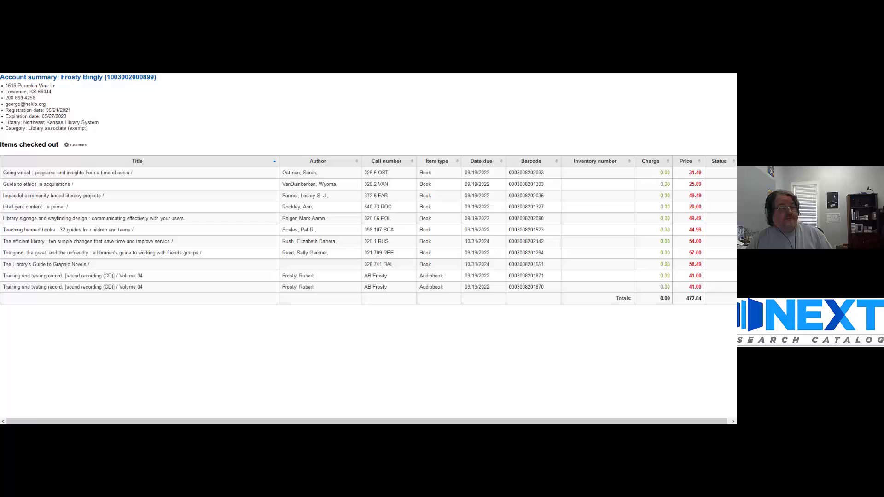
pyautogui.hotkey('ctrl', 'w')
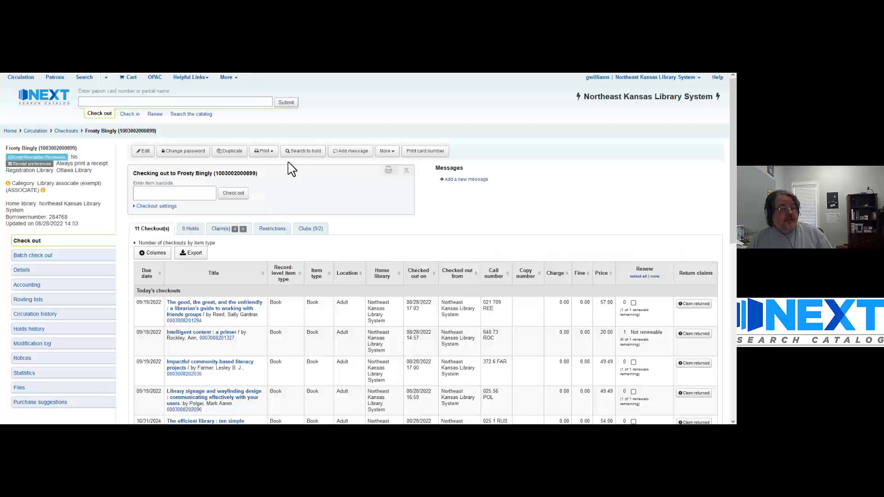
# - Preview the printable receipt of all the patron's checkouts and cancel printing
pyautogui.click(266, 152)
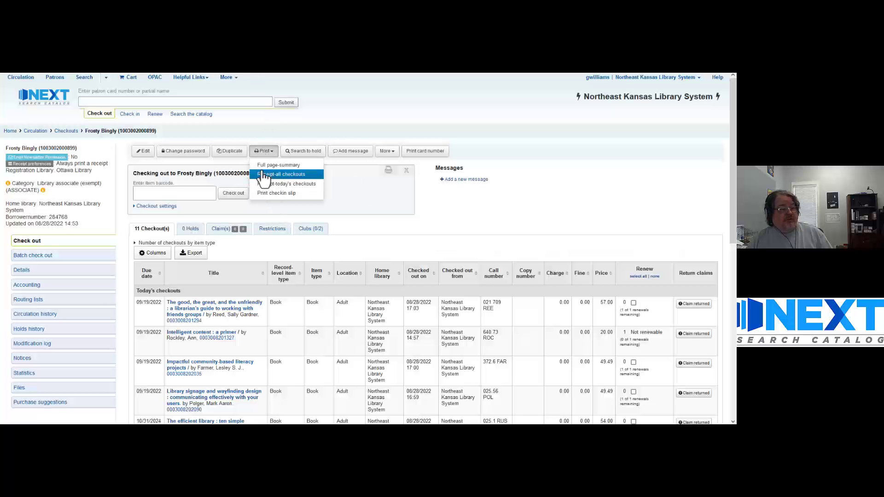
pyautogui.click(295, 175)
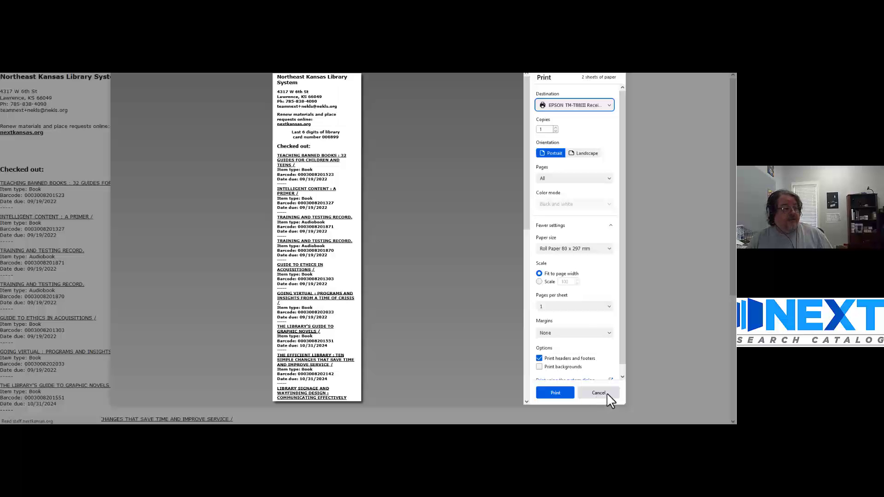
pyautogui.click(607, 397)
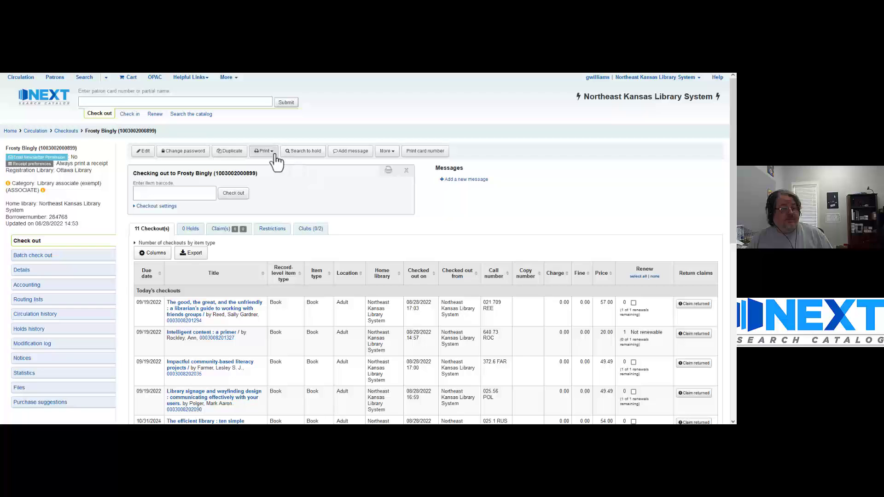
# - Examine the print option for a receipt of today's checkouts and close the print options
pyautogui.click(274, 155)
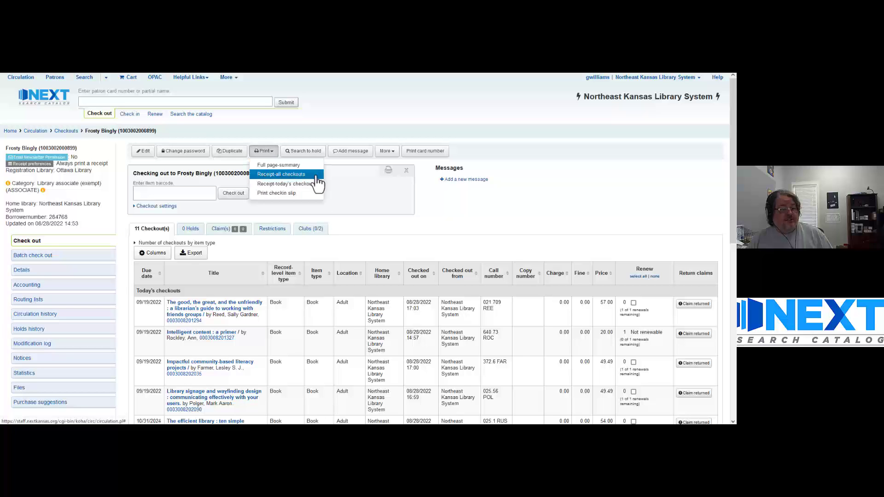
pyautogui.click(286, 186)
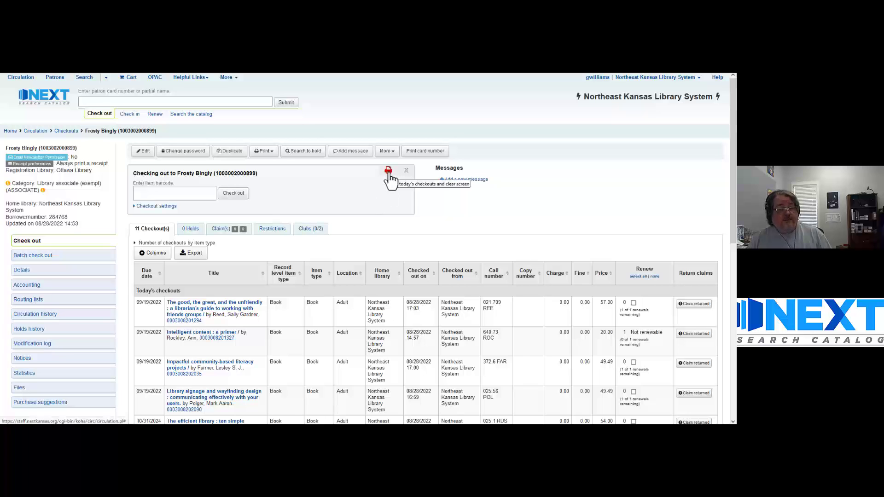
pyautogui.click(264, 151)
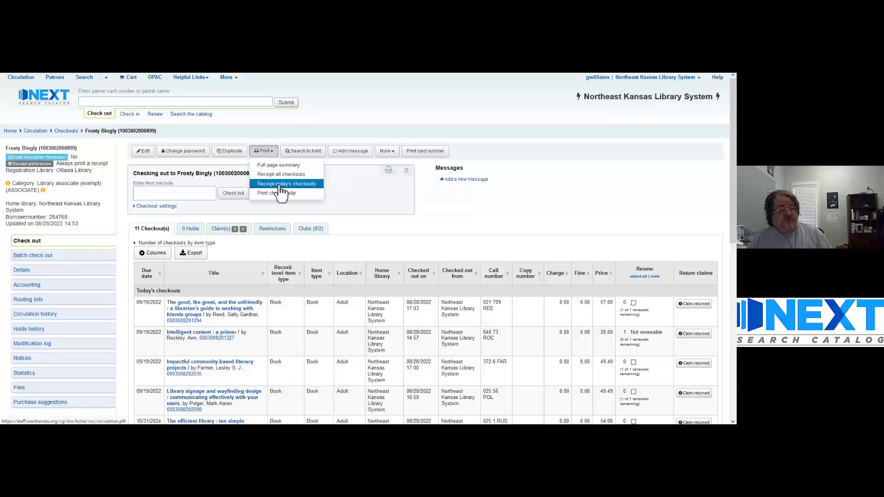
pyautogui.click(356, 184)
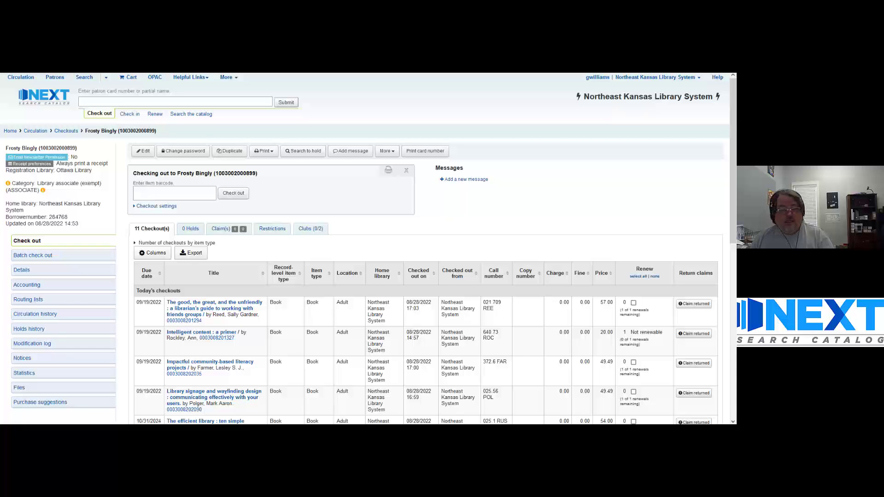
pyautogui.click(174, 192)
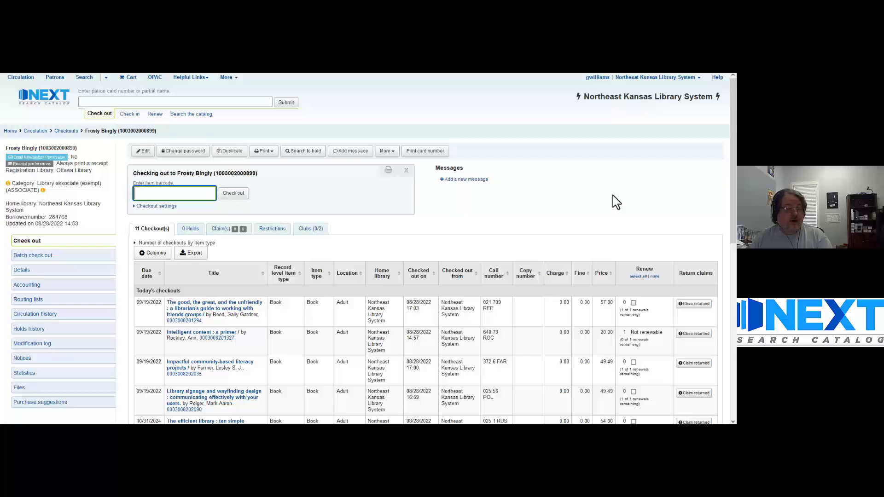
pyautogui.write('0003008201872')
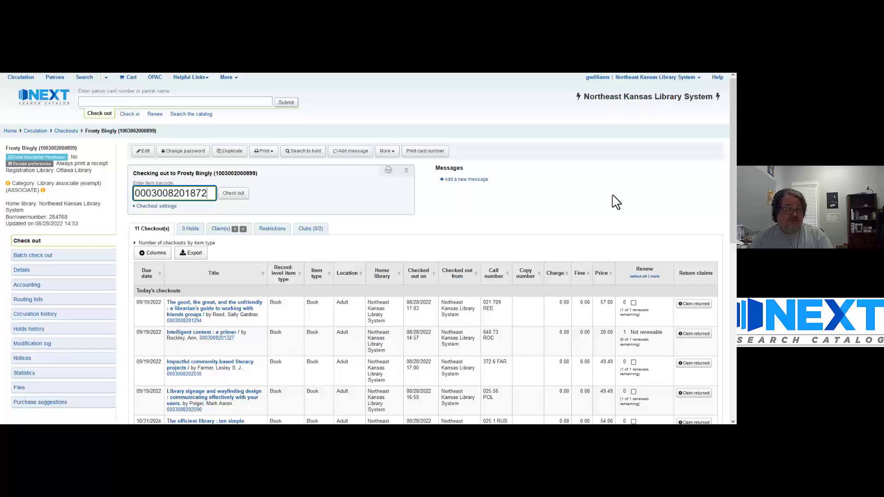
pyautogui.press('Return')
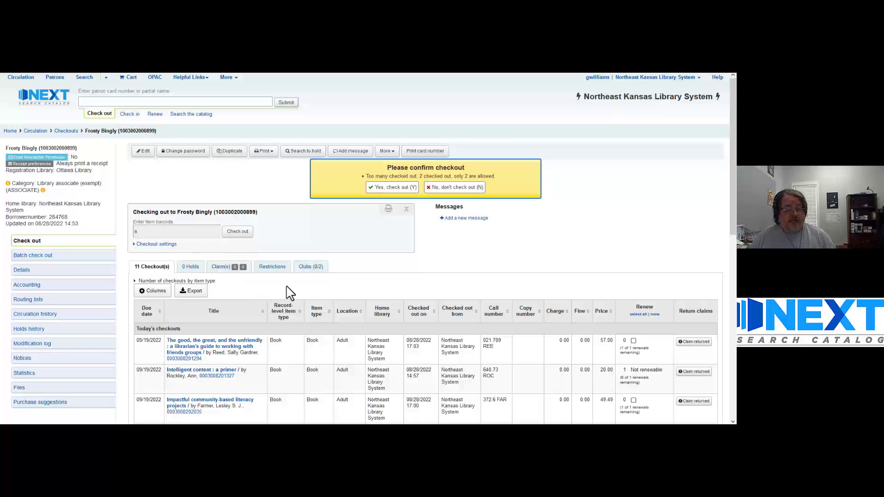
pyautogui.scroll(-7, 261, 286)
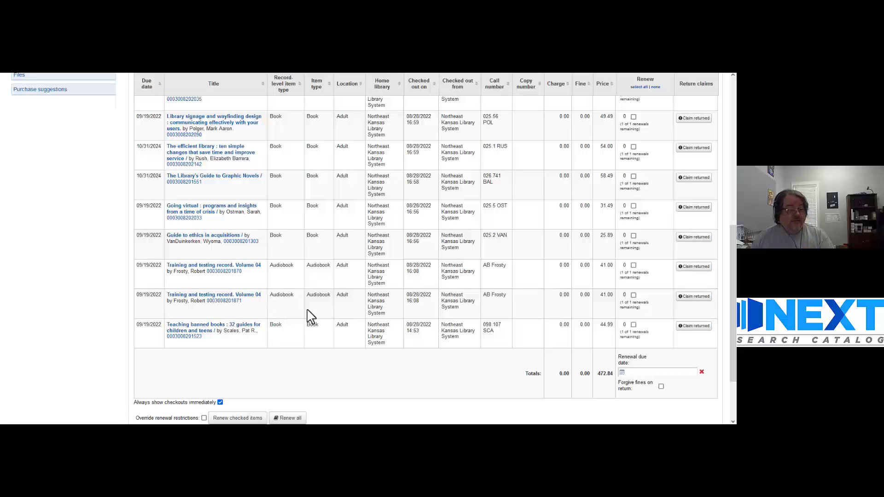
pyautogui.scroll(7, 346, 336)
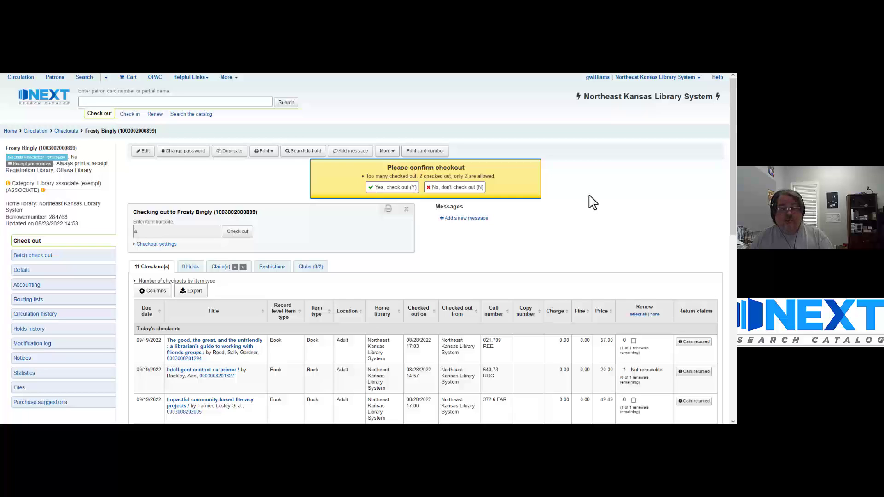
pyautogui.click(445, 189)
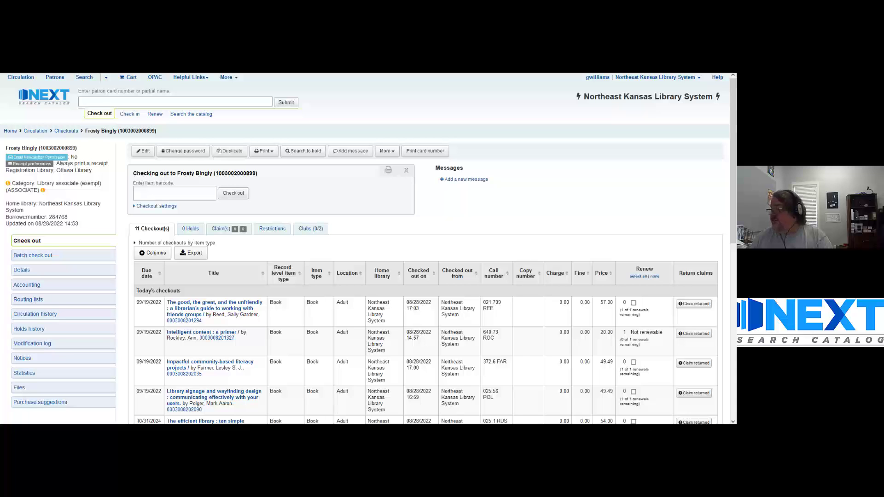
pyautogui.click(166, 193)
pyautogui.write('0003008201867')
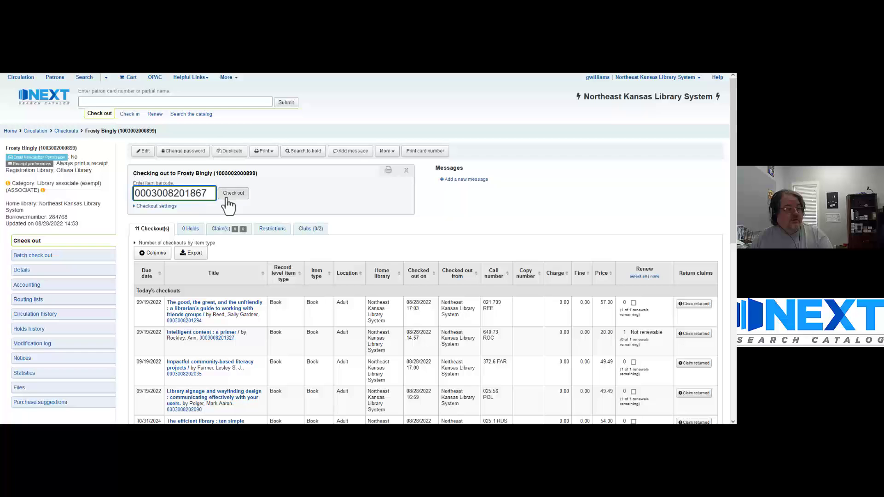
pyautogui.click(232, 194)
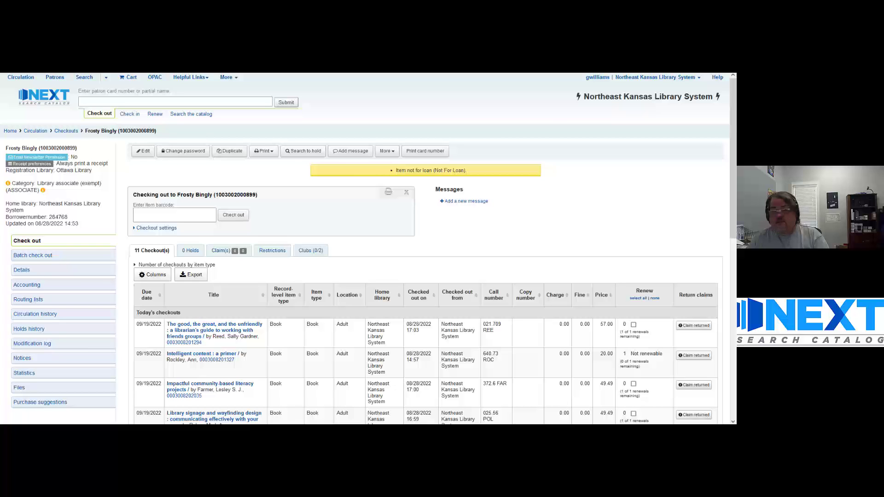
pyautogui.click(148, 213)
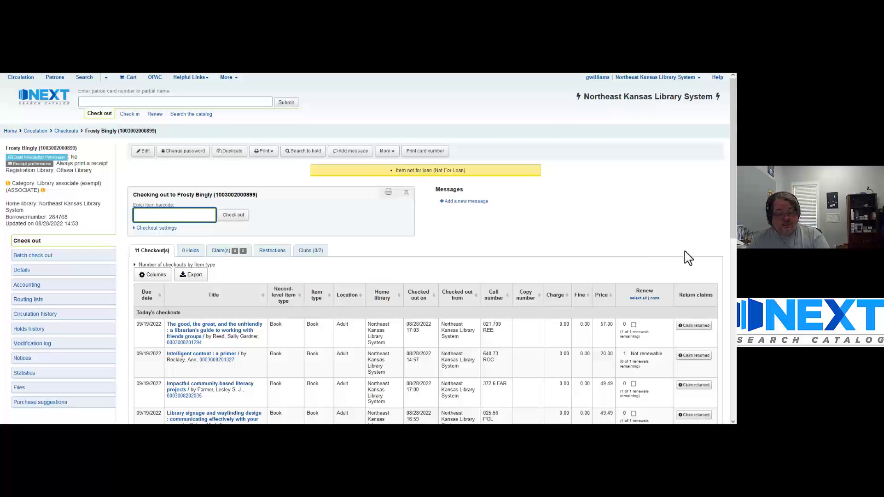
pyautogui.write('0003008201865')
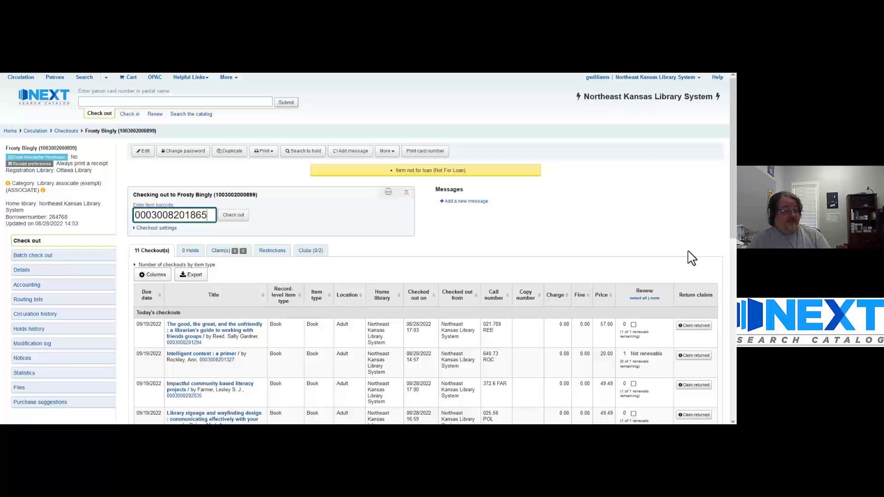
pyautogui.press('Return')
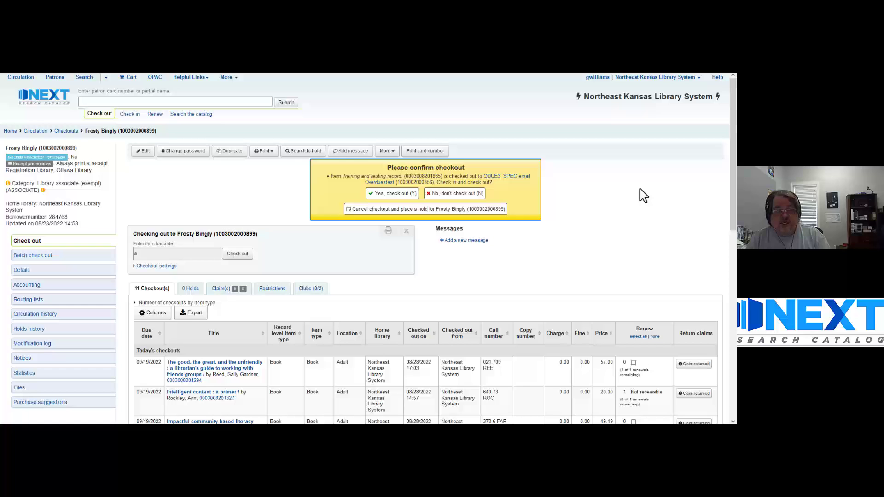
pyautogui.click(474, 196)
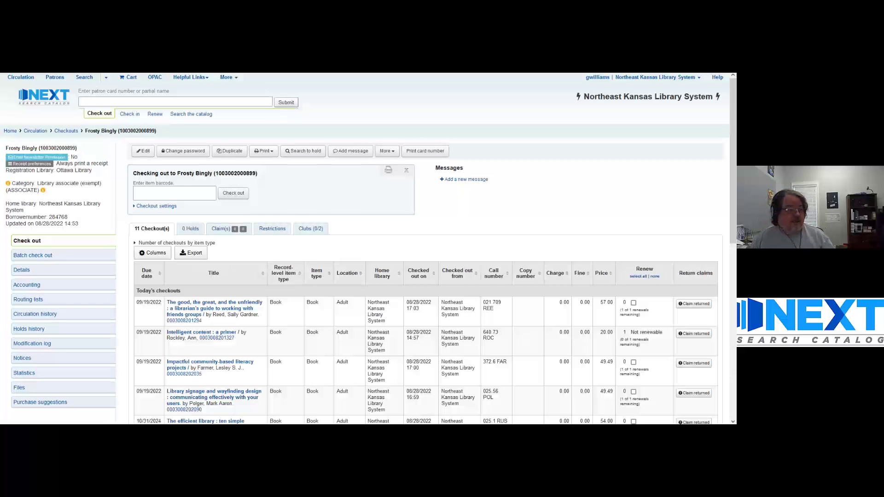
pyautogui.click(154, 195)
pyautogui.write('0003008201483')
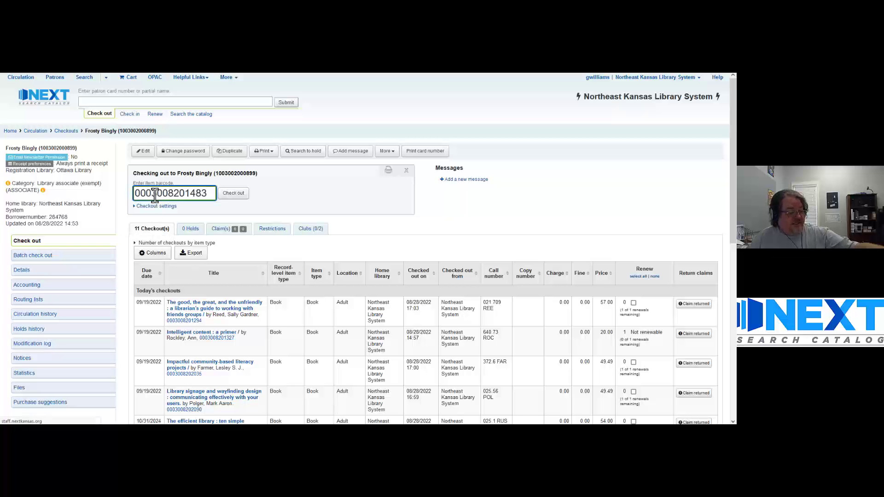
pyautogui.press('Return')
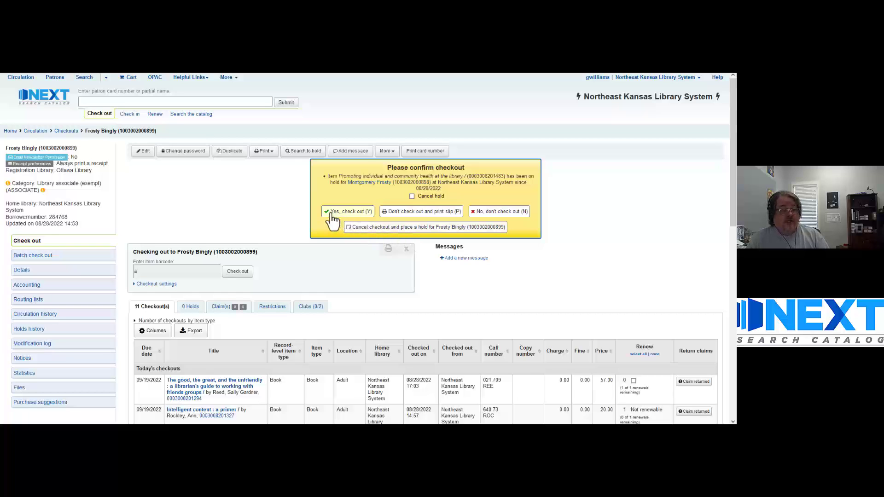
pyautogui.click(412, 197)
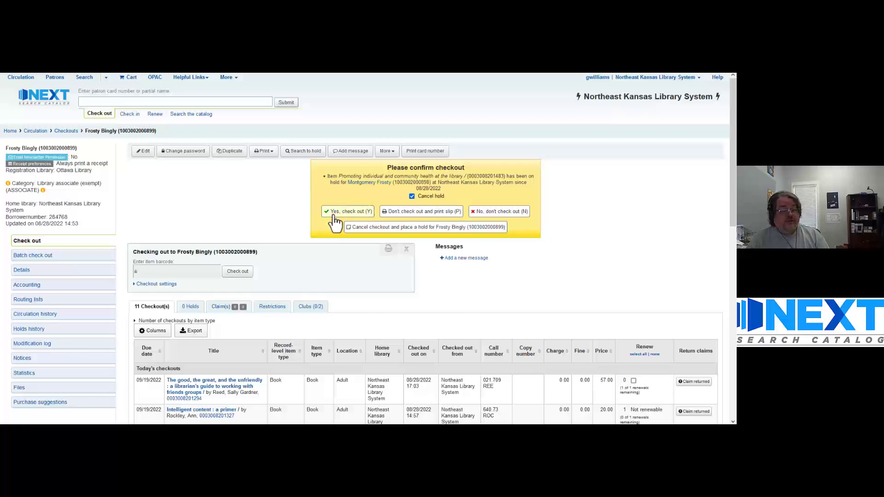
pyautogui.click(411, 197)
pyautogui.click(411, 197)
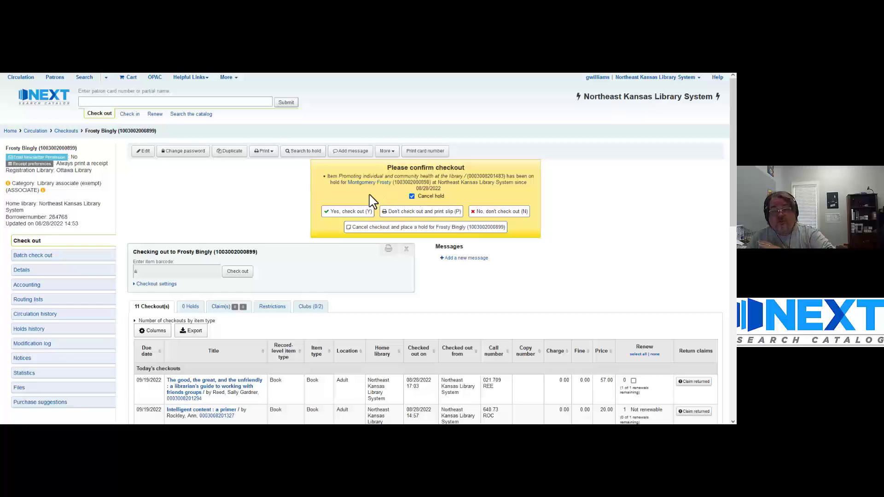
pyautogui.click(412, 196)
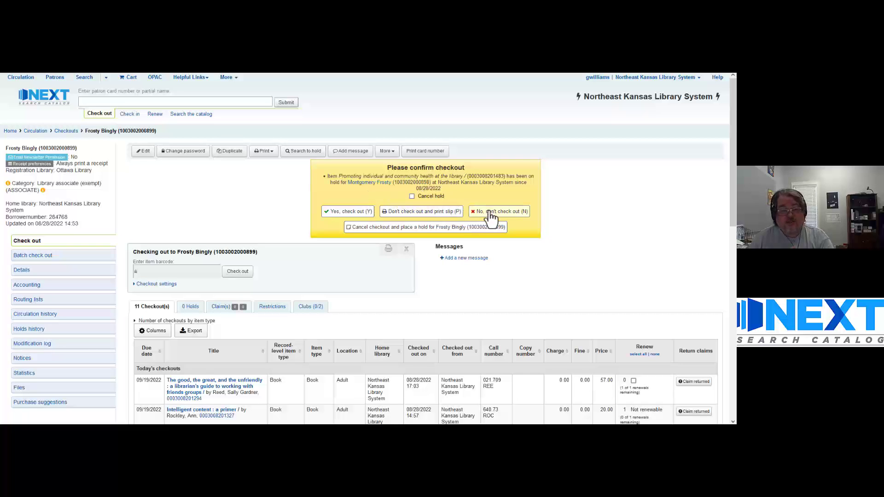
pyautogui.click(490, 214)
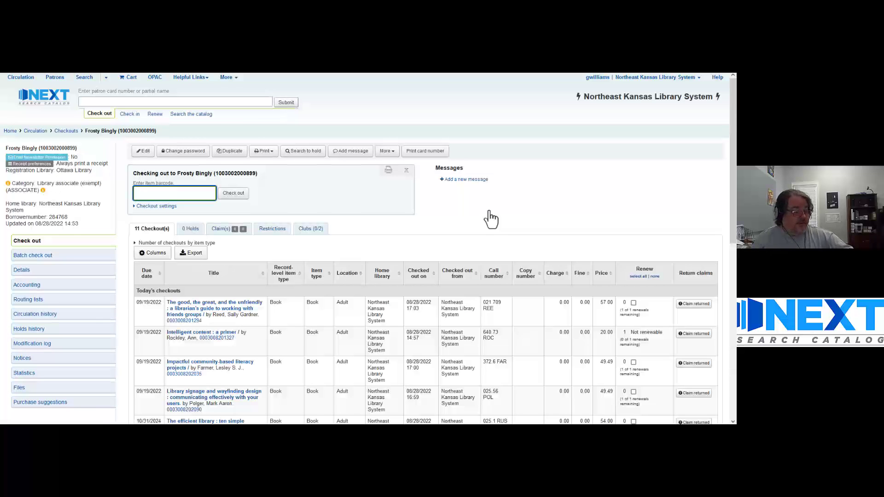
pyautogui.write('0003008201509')
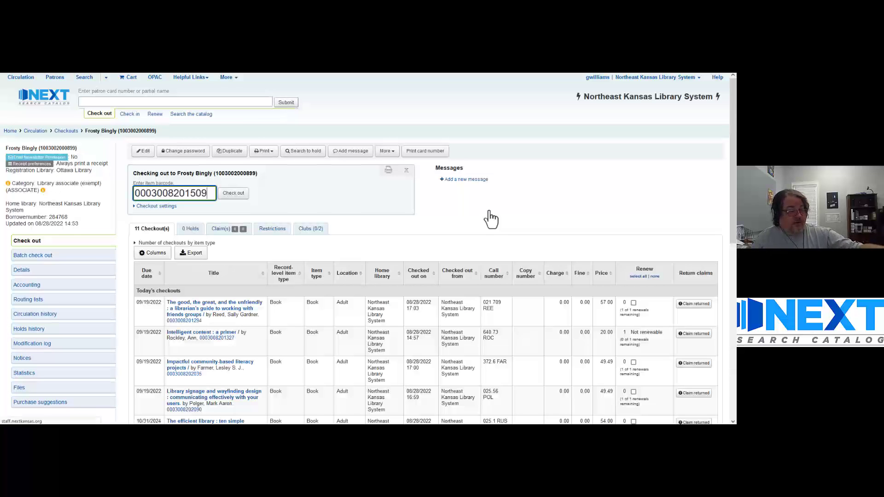
pyautogui.press('Return')
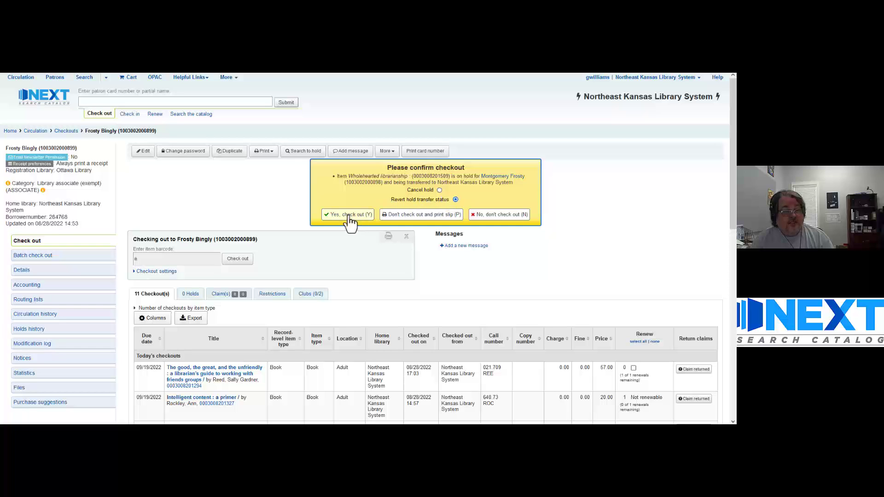
pyautogui.click(439, 190)
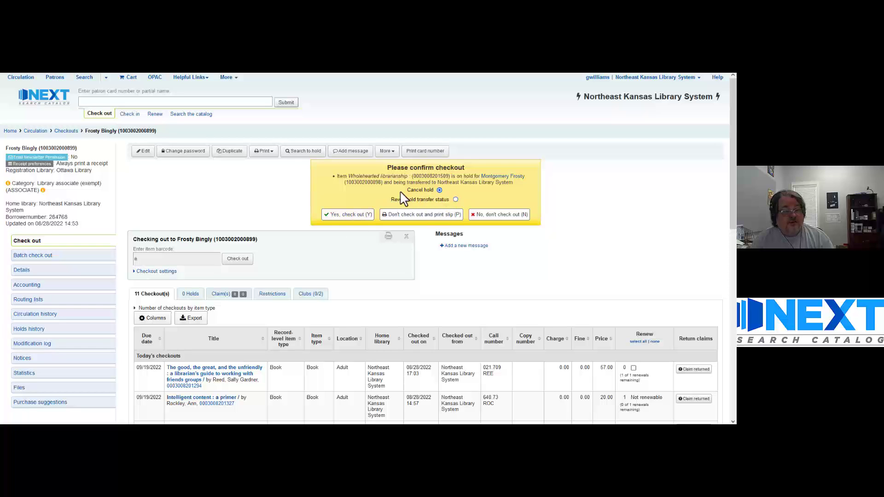
pyautogui.click(490, 215)
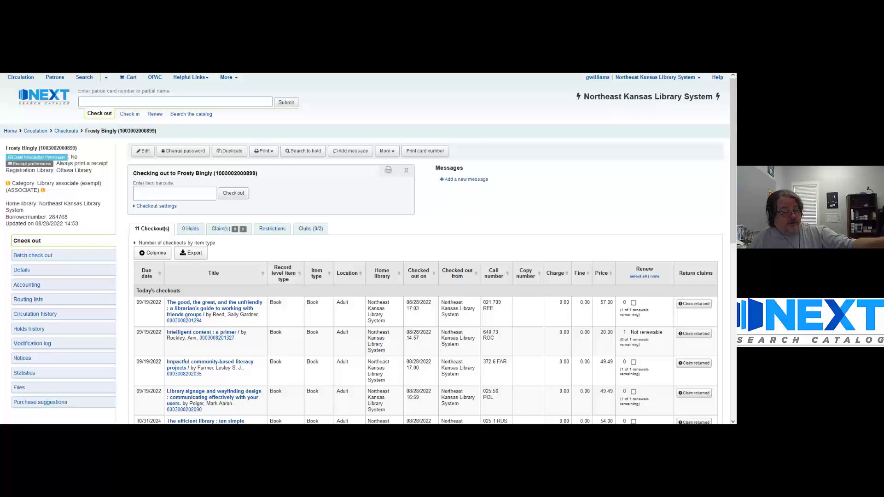
pyautogui.click(159, 194)
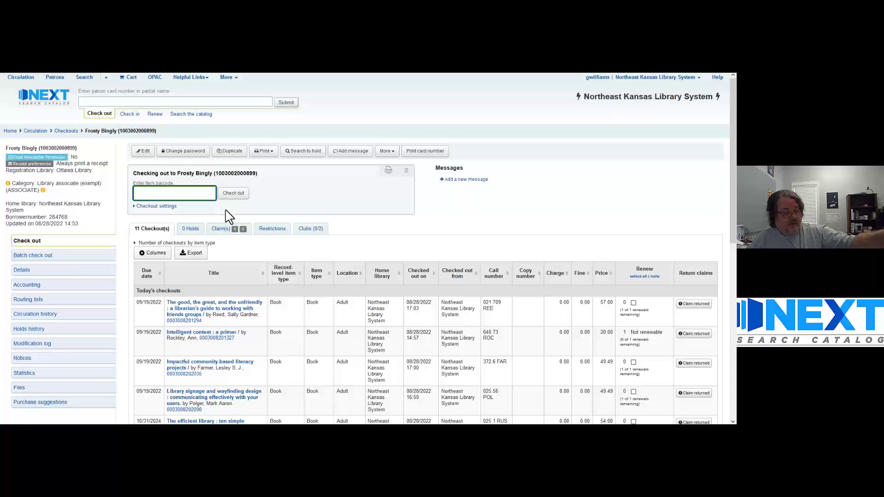
pyautogui.write('0003008202012')
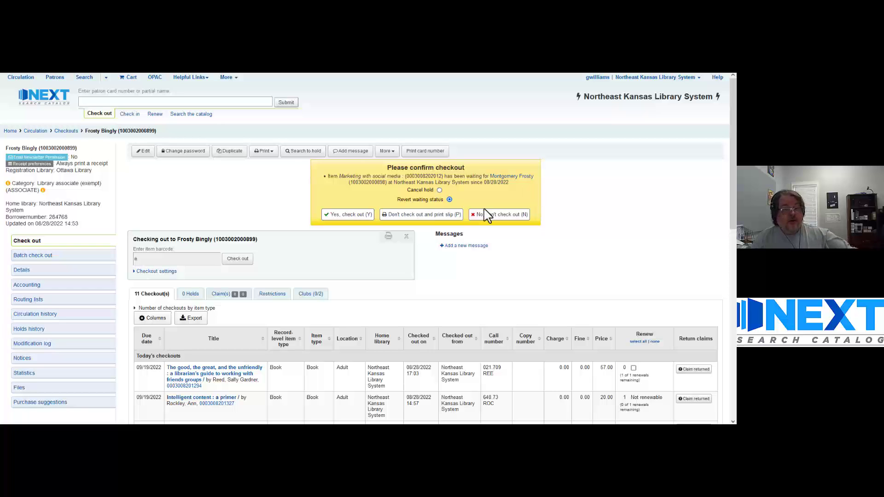
pyautogui.click(439, 190)
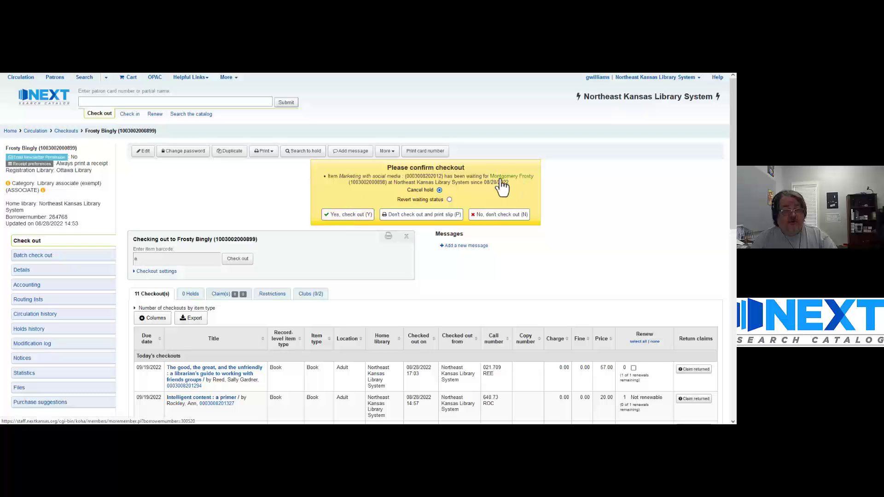
pyautogui.click(449, 199)
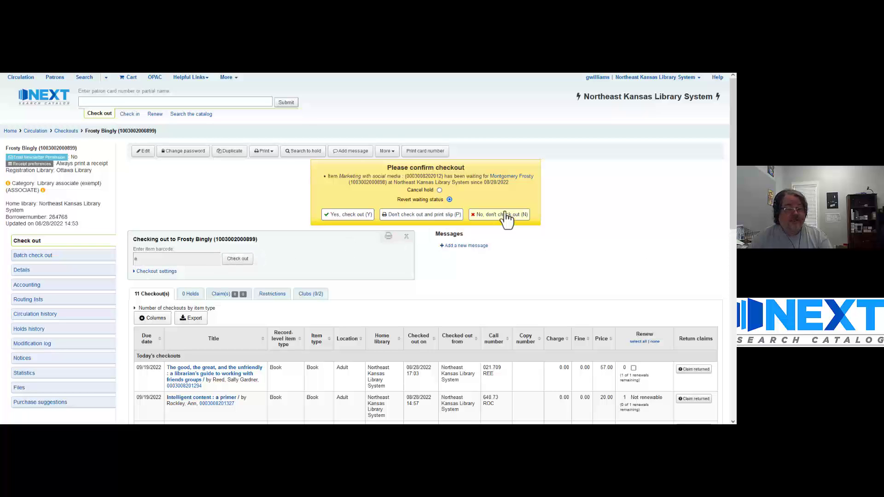
pyautogui.click(505, 214)
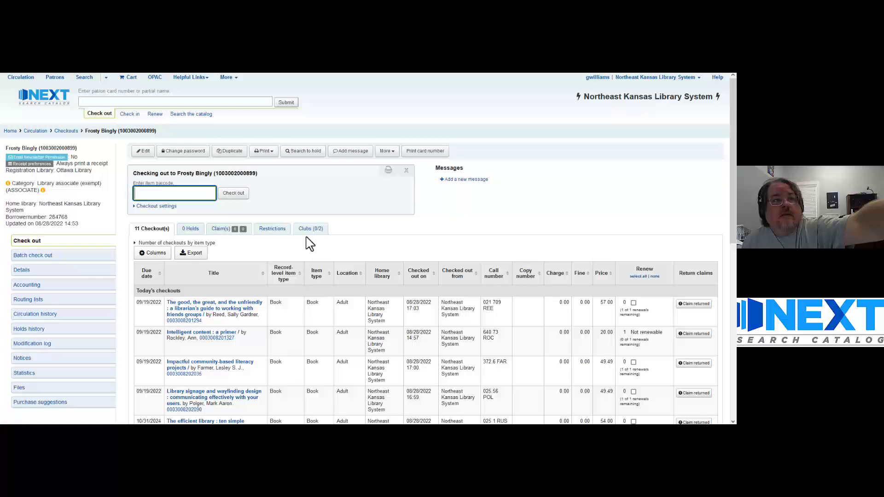
pyautogui.write('0003008202236')
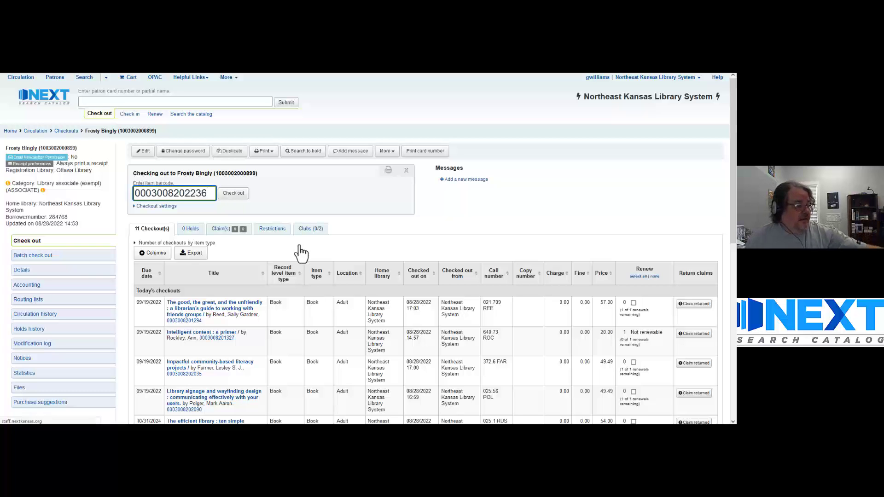
pyautogui.press('Return')
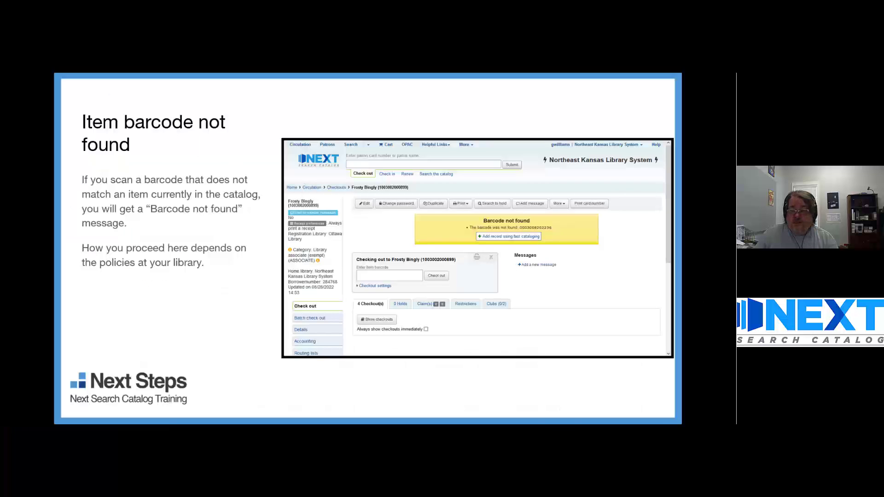
pyautogui.press('Right')
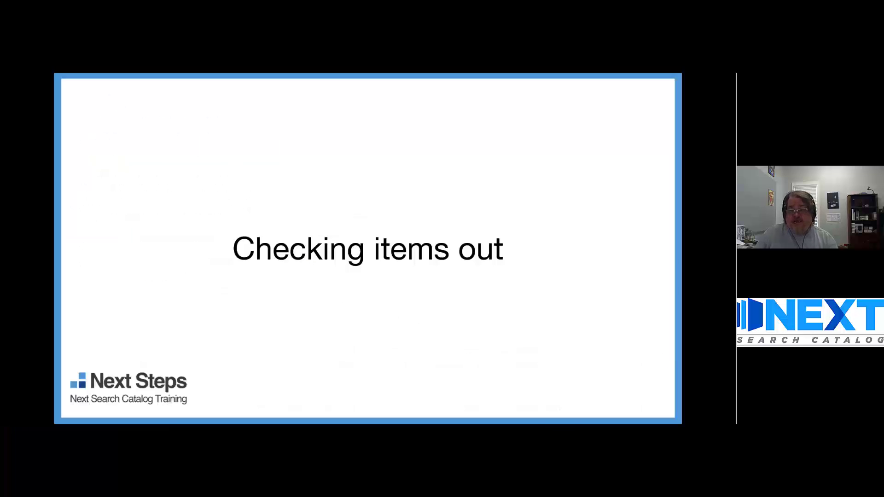
pyautogui.press('Right')
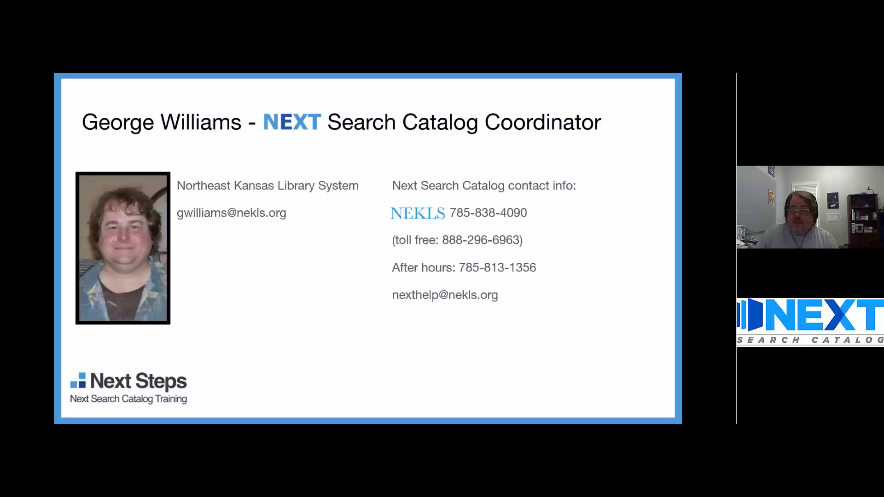